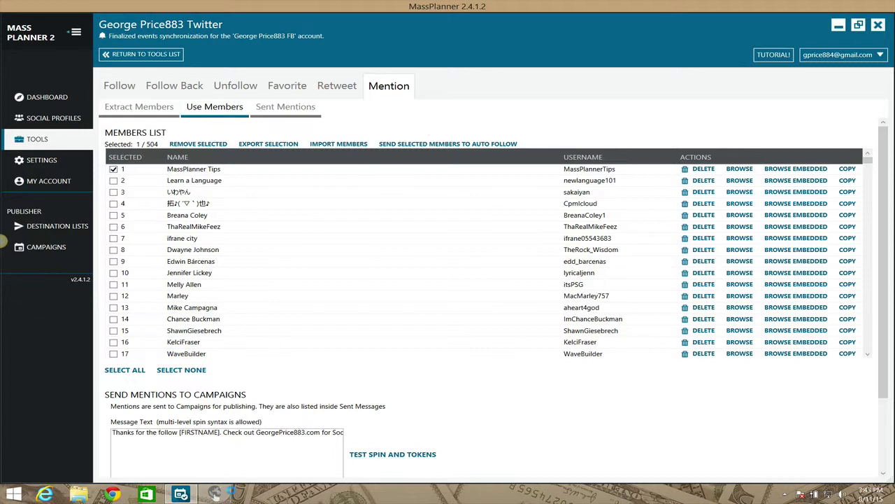
# Examine the published thank-you mention on the Twitter profile in the embedded browser
pyautogui.moveTo(225, 498)
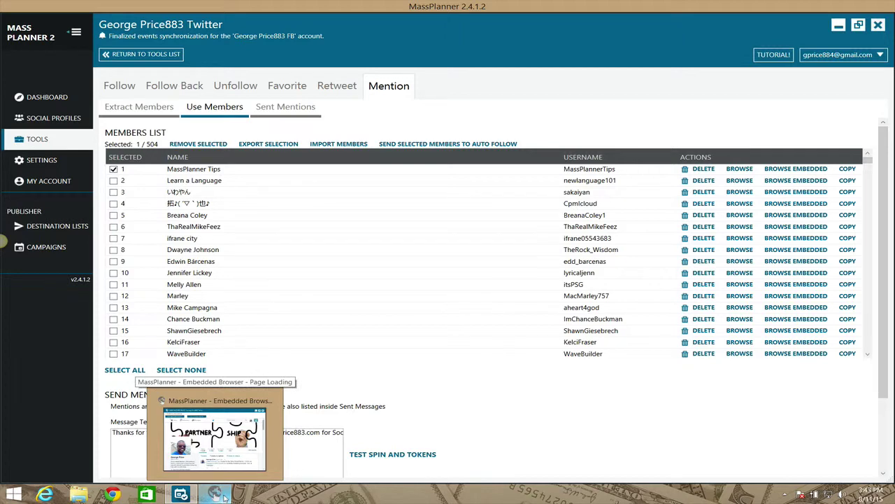
pyautogui.click(224, 496)
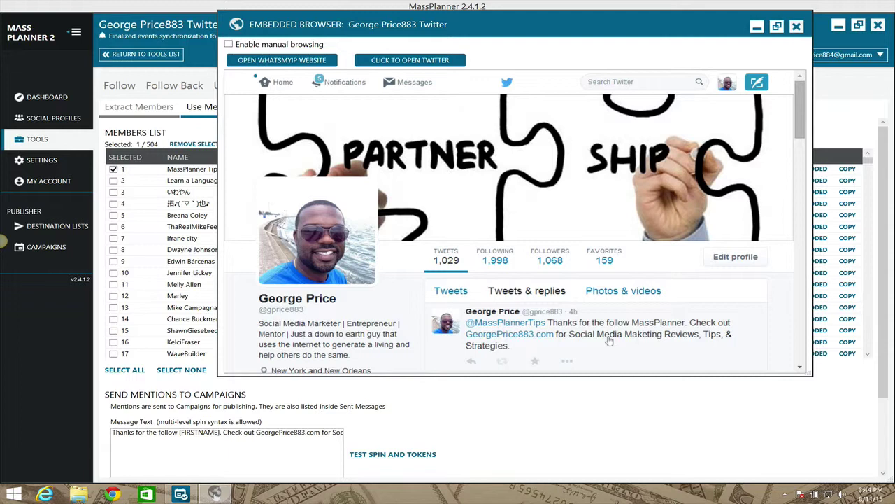
pyautogui.click(757, 28)
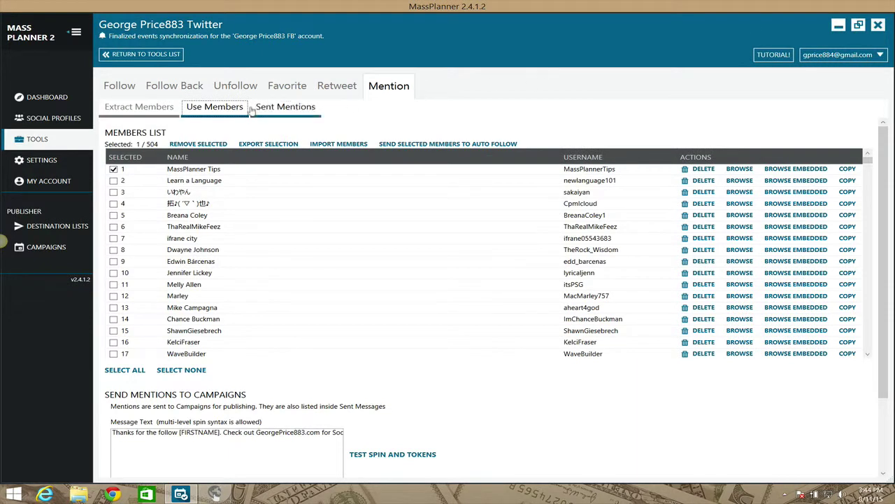
# Review the member extraction page and the members list, and look again at the published mention on the Twitter profile
pyautogui.click(140, 108)
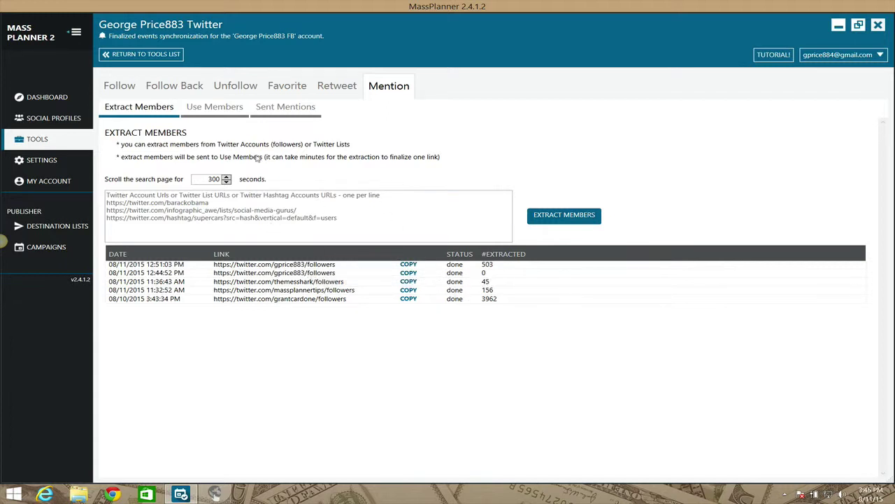
pyautogui.click(216, 110)
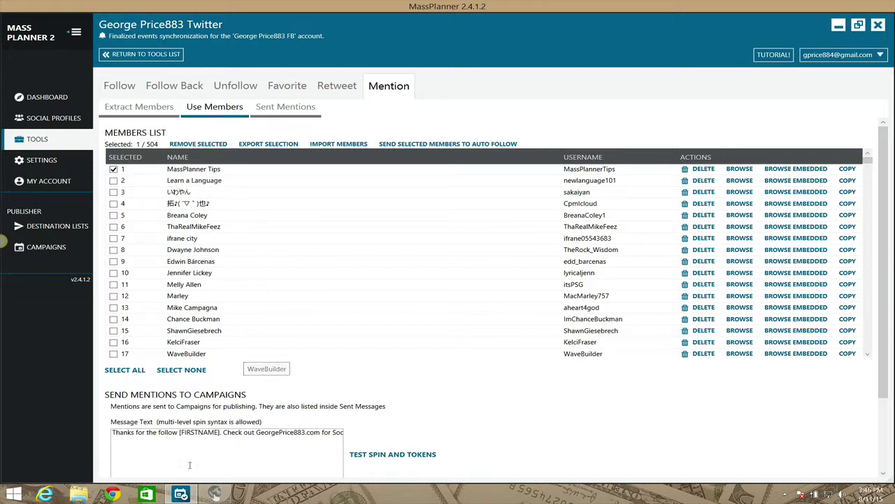
pyautogui.click(214, 494)
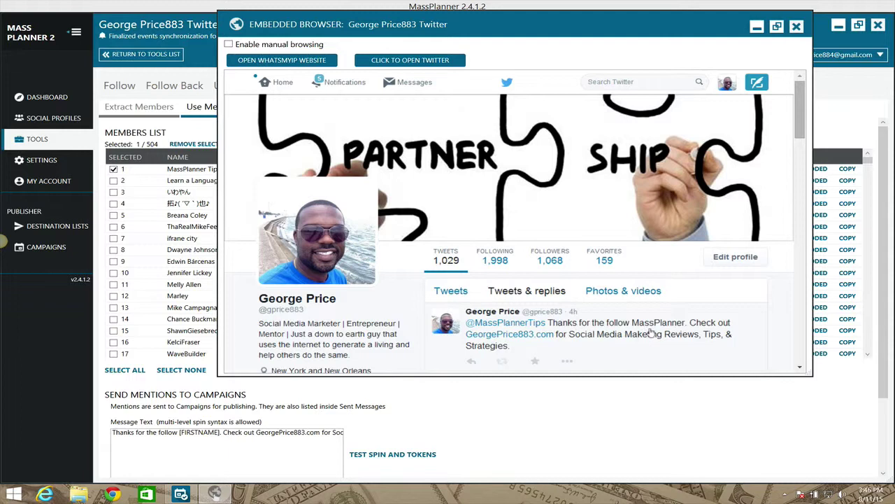
pyautogui.click(756, 28)
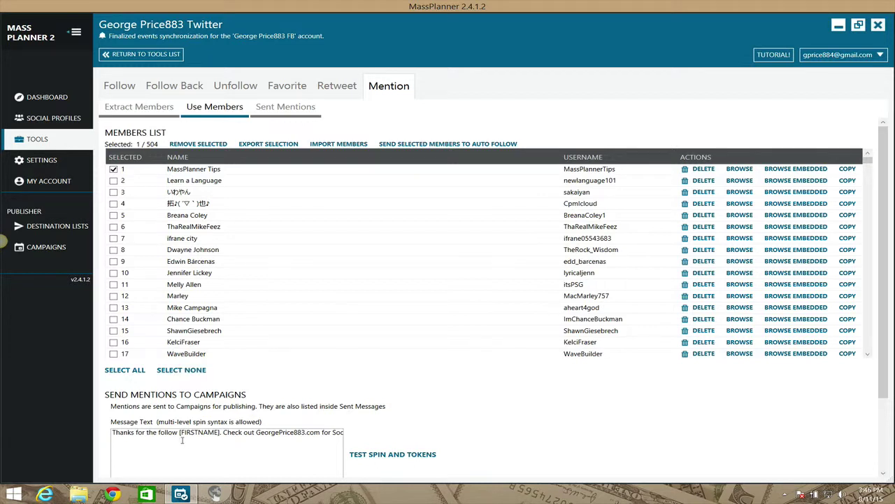
# Examine the mention message text, tokens and campaign options under the members list, and compare with the Extract Members page
pyautogui.scroll(-2, 442, 448)
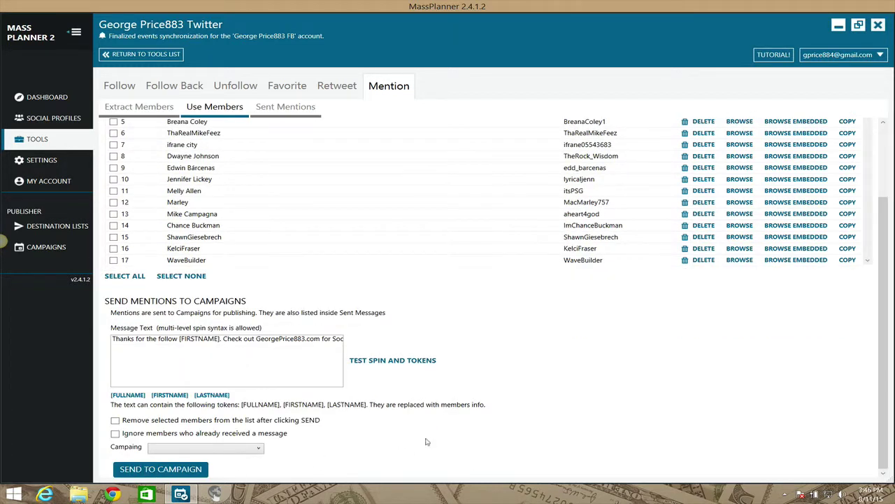
pyautogui.scroll(2, 427, 442)
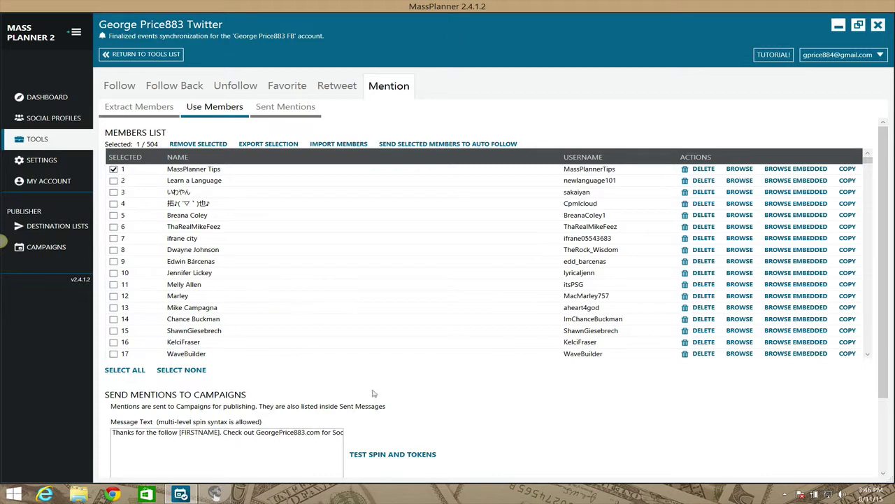
pyautogui.scroll(-2, 399, 405)
pyautogui.scroll(2, 399, 406)
pyautogui.click(149, 110)
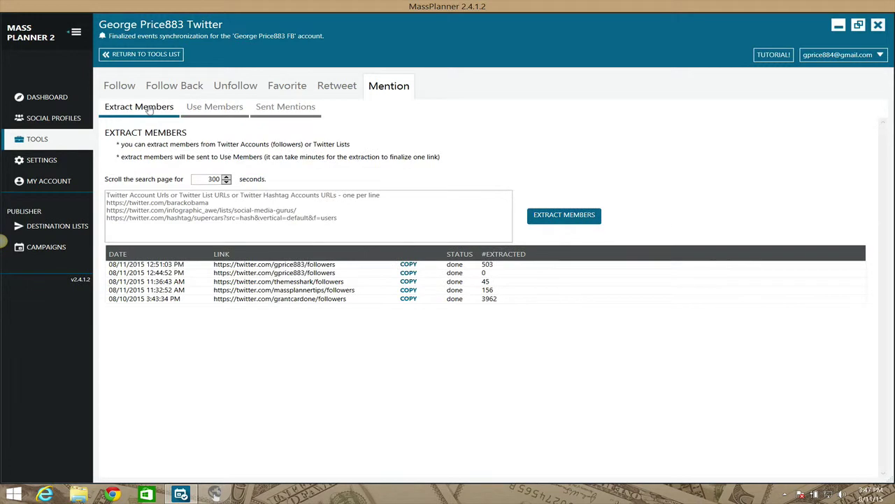
pyautogui.click(225, 111)
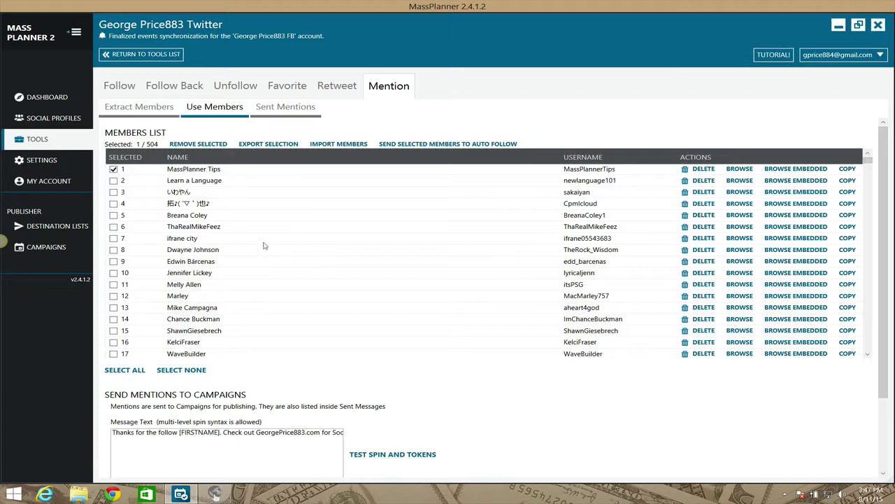
pyautogui.scroll(-3, 419, 404)
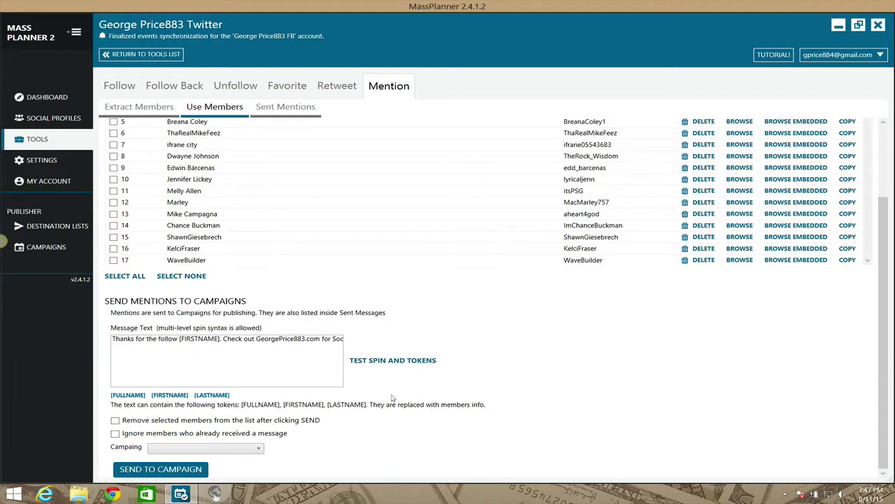
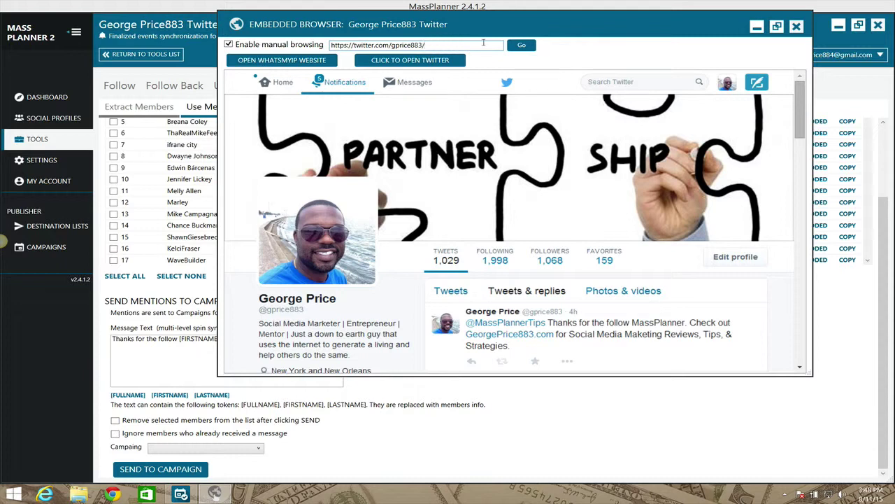
# Reload the Twitter profile and copy the mention message text into a new tweet to check its character count
pyautogui.press('Return')
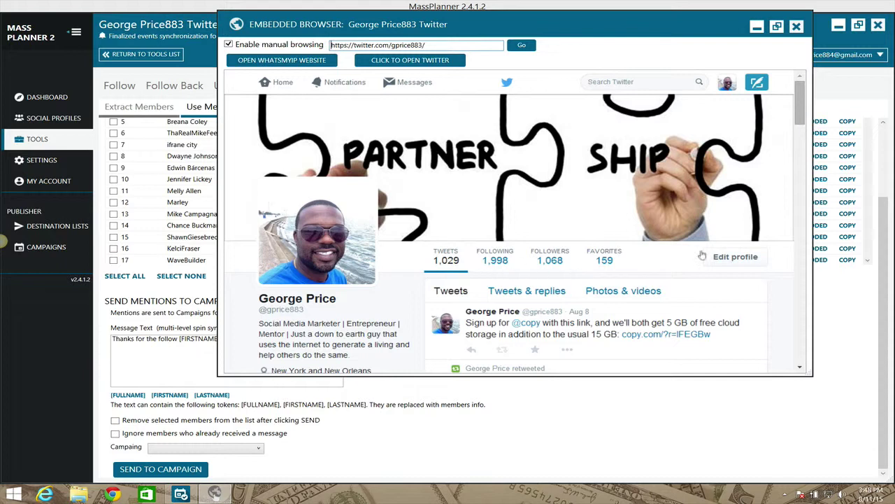
pyautogui.click(756, 83)
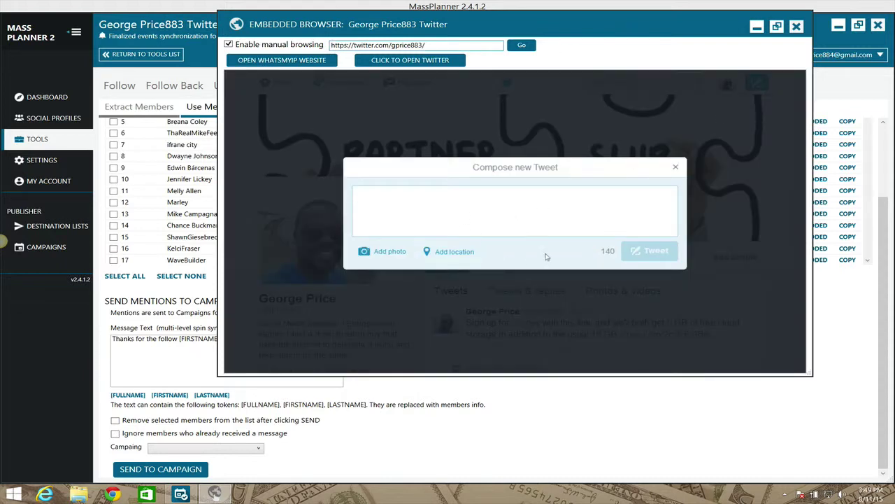
pyautogui.click(173, 351)
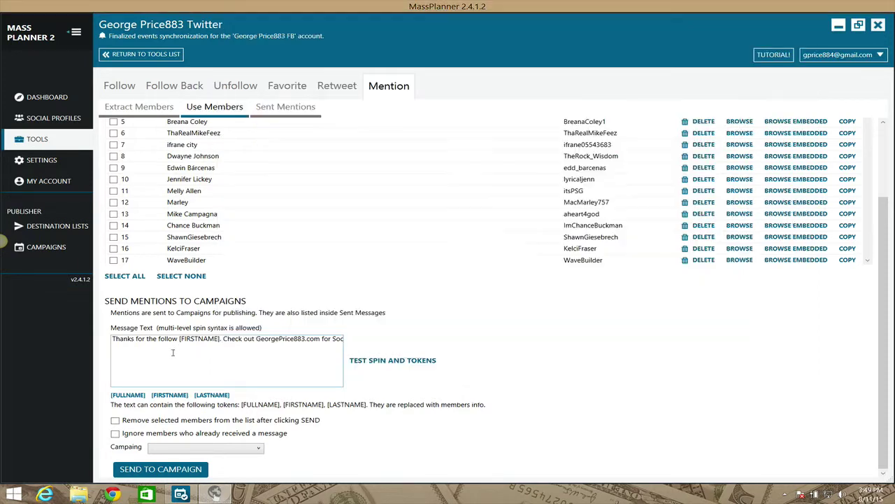
pyautogui.click(175, 339)
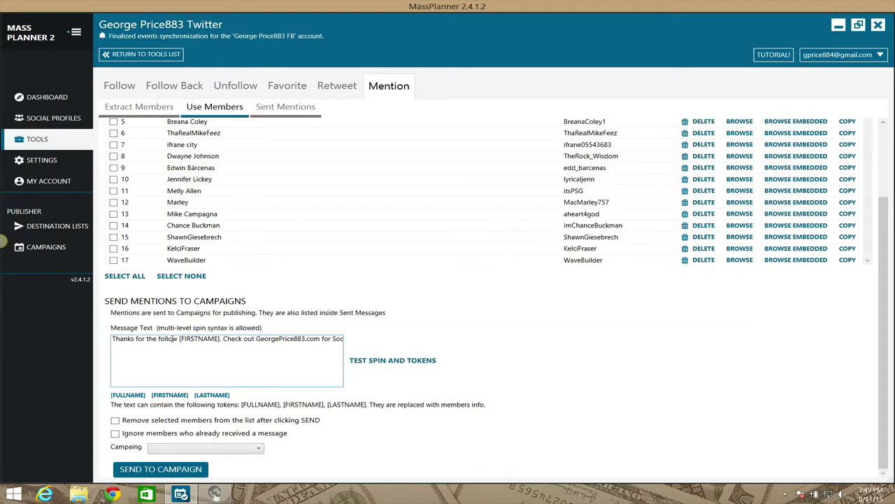
pyautogui.hotkey('ctrl', 'a')
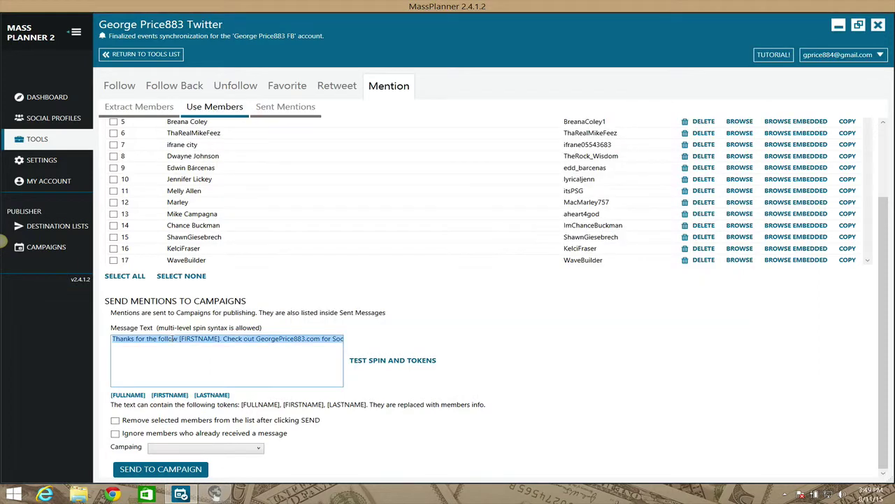
pyautogui.click(214, 494)
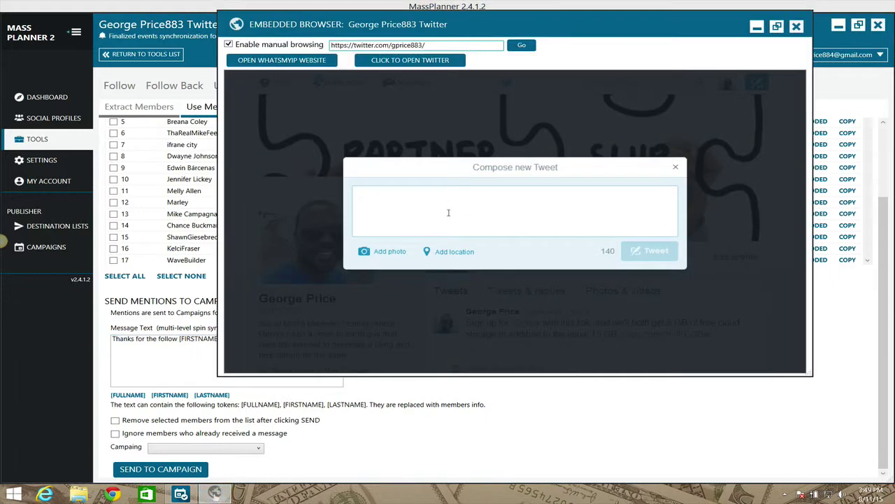
pyautogui.write('Thanks for the follow [FIRSTNAME]. Check out GeorgePrice883.com for Social Media Maketing Reviews, Tips, & Strategies.')
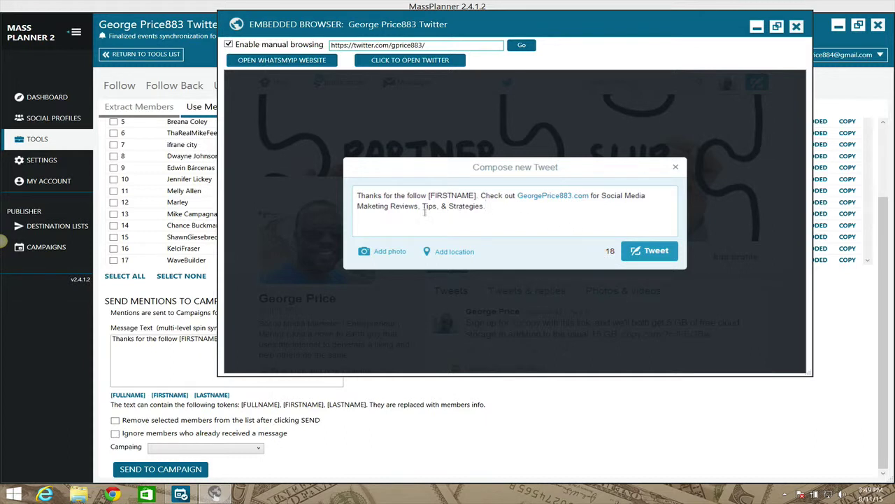
# Discard the test tweet without posting it, and disable manual browsing in the embedded browser
pyautogui.click(358, 196)
pyautogui.hotkey('ctrl', 'a')
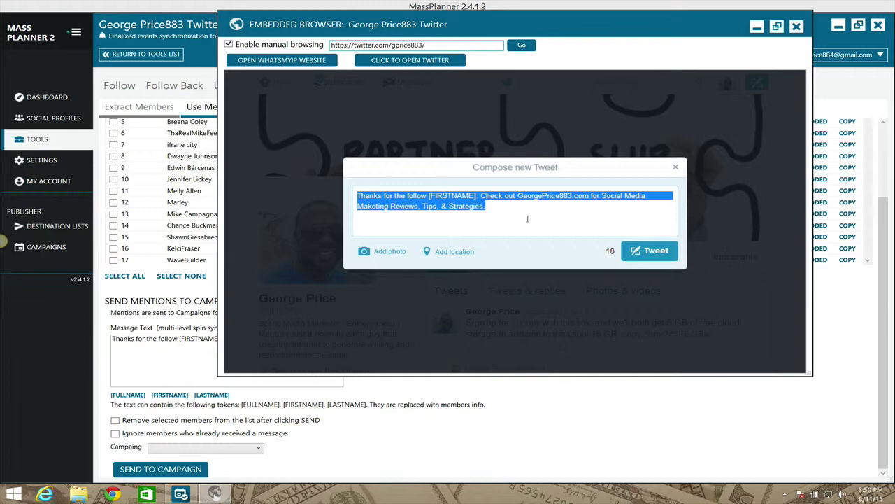
pyautogui.press('BackSpace')
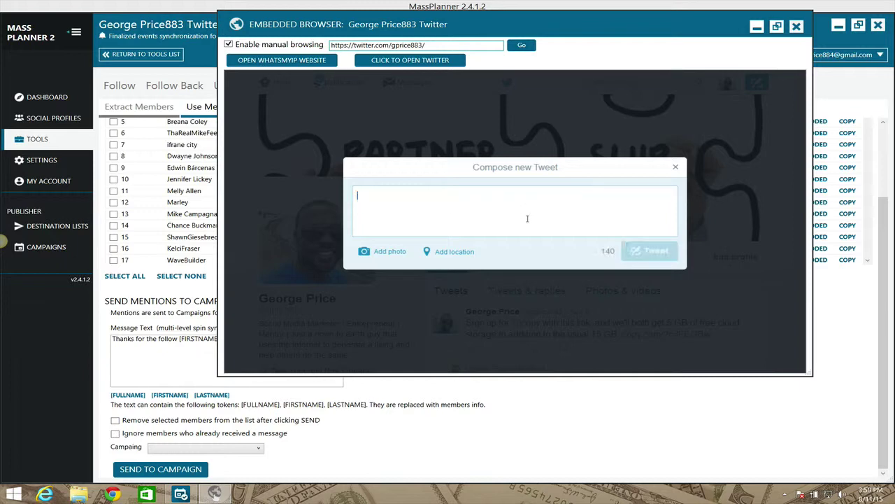
pyautogui.click(677, 169)
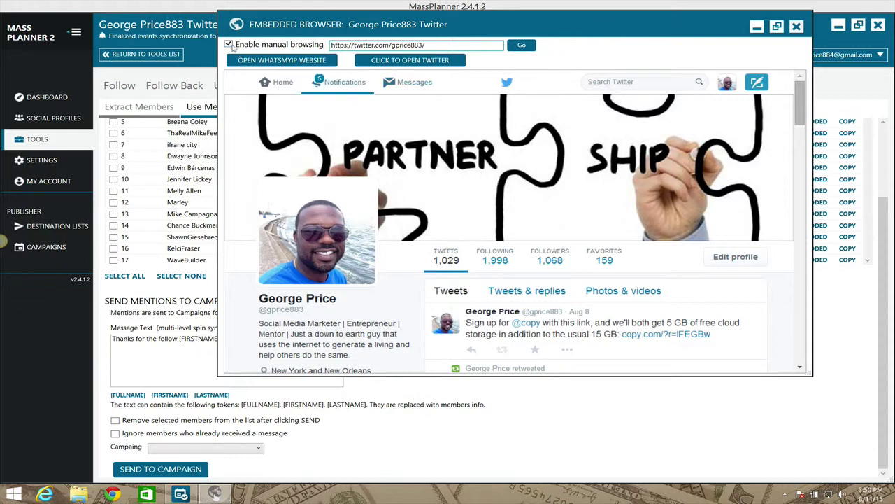
pyautogui.click(229, 44)
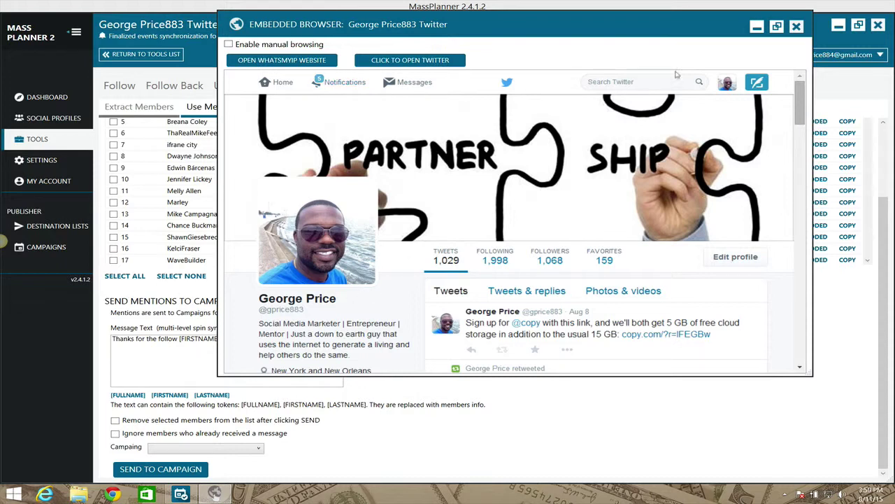
pyautogui.click(756, 31)
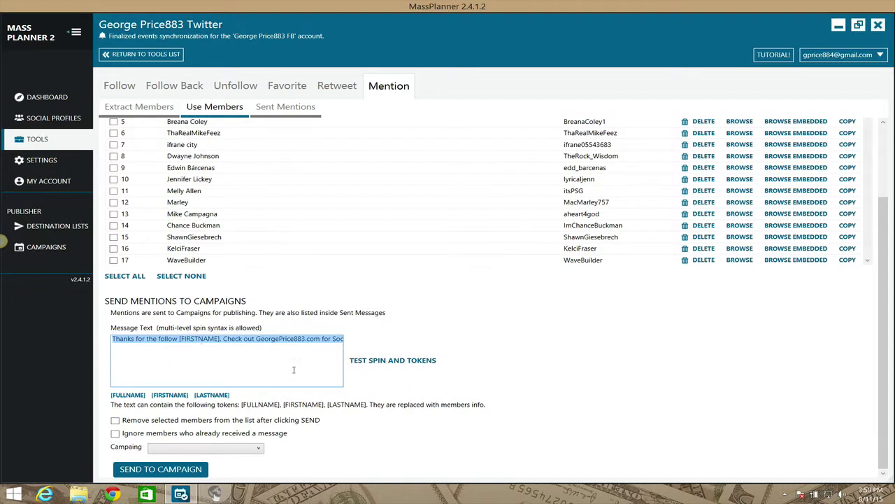
# Send the mention for the selected MassPlanner Tips member to the account's Twitter Mentions campaign
pyautogui.click(294, 369)
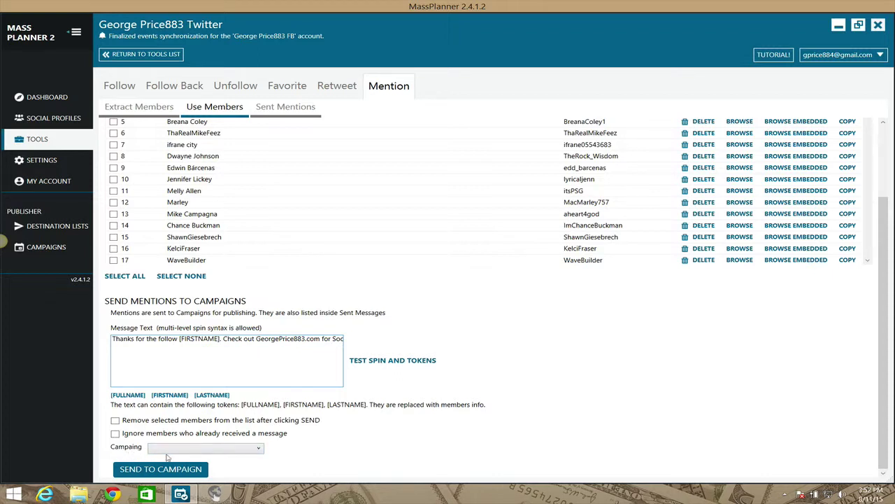
pyautogui.click(260, 450)
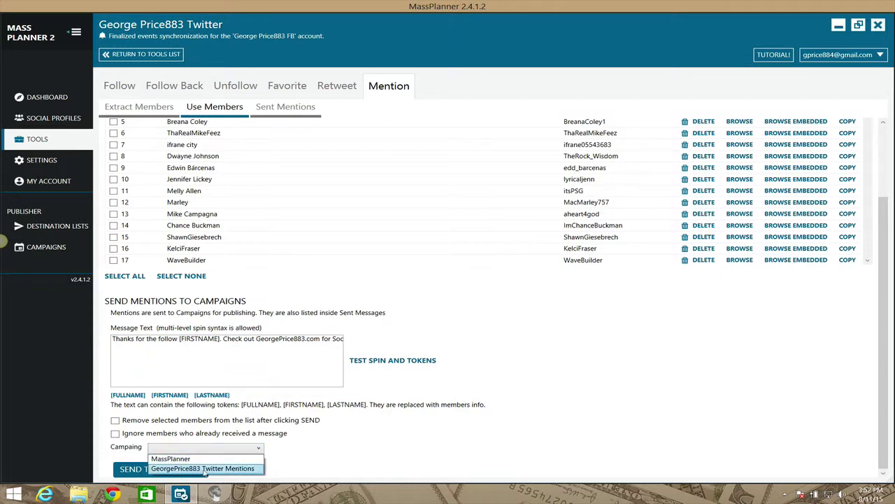
pyautogui.click(246, 468)
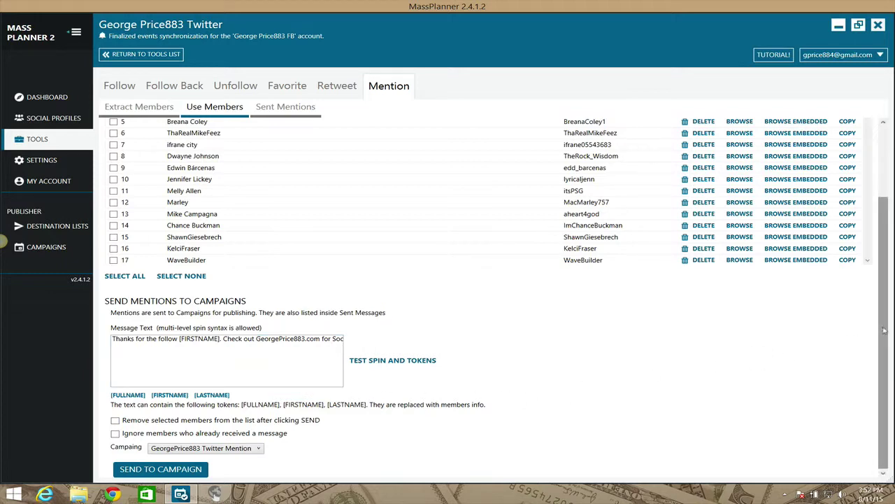
pyautogui.moveTo(883, 330); pyautogui.dragTo(881, 356)
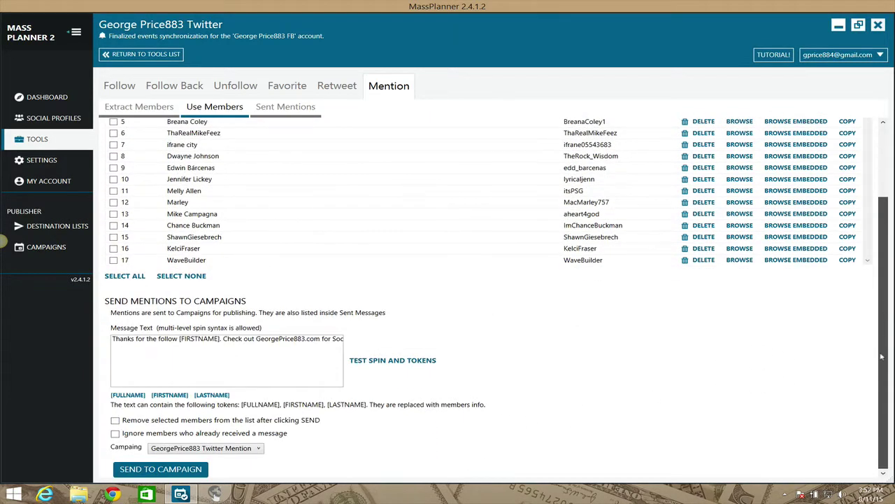
pyautogui.click(188, 471)
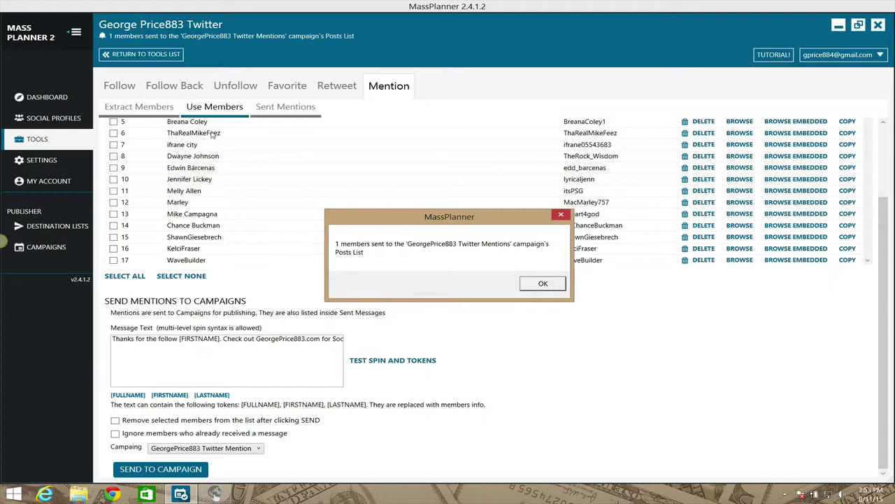
pyautogui.click(545, 283)
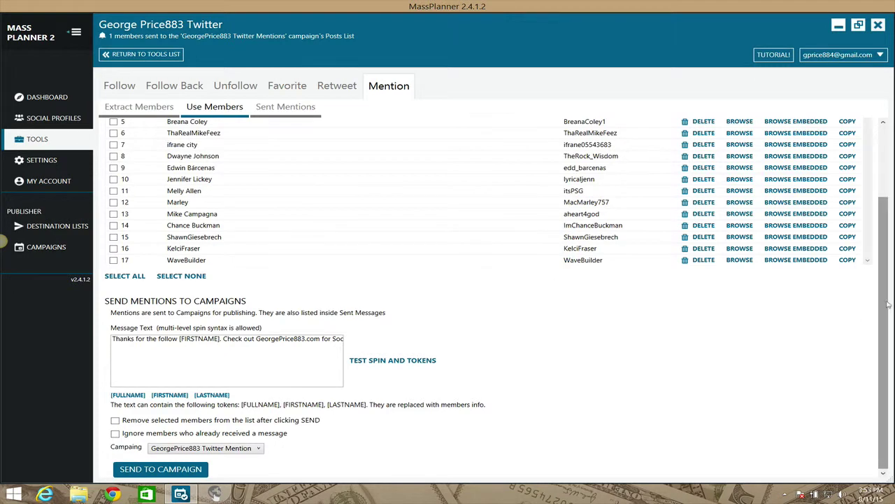
# Review the Sent Mentions list, and view the Twitter profile's Tweets & replies in the embedded browser
pyautogui.moveTo(887, 304); pyautogui.dragTo(879, 209)
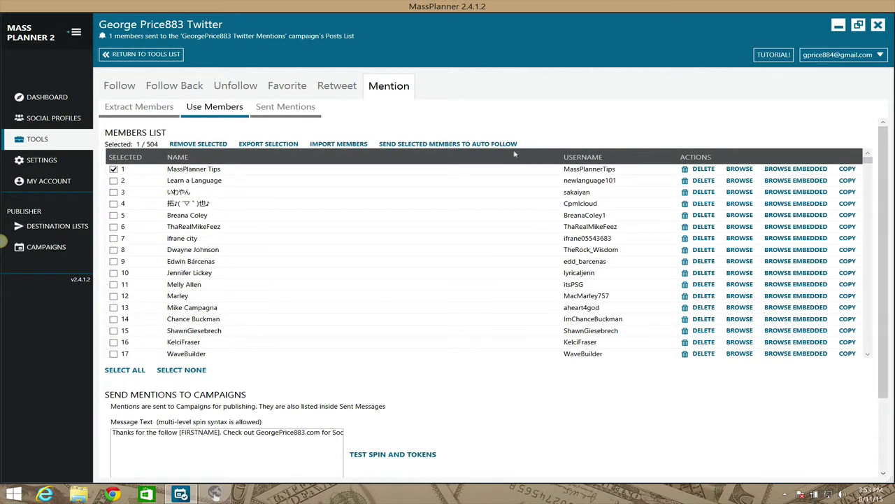
pyautogui.click(287, 109)
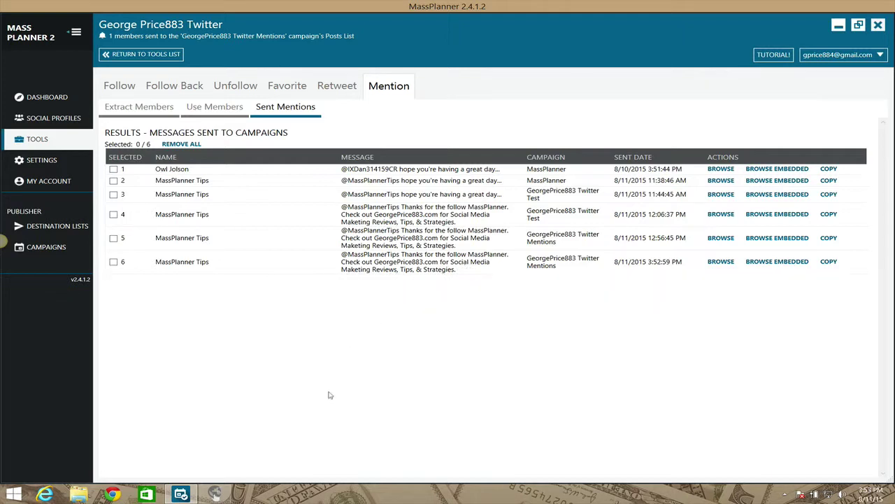
pyautogui.click(215, 494)
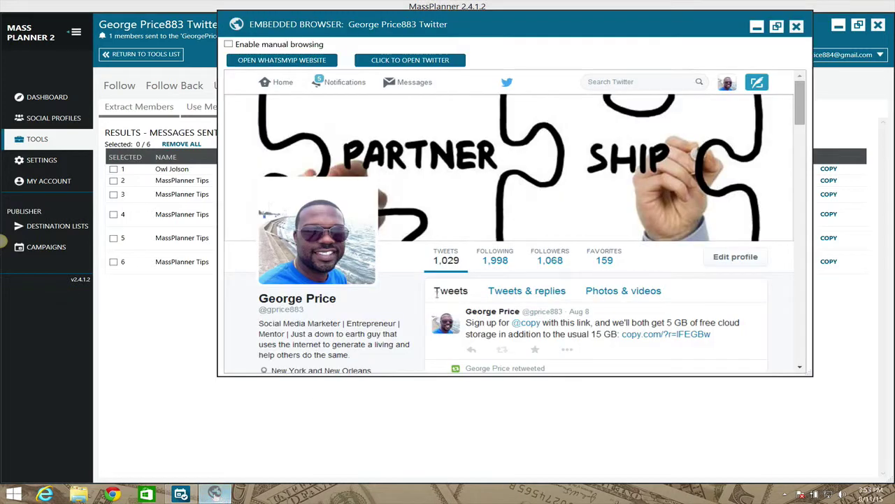
pyautogui.click(541, 295)
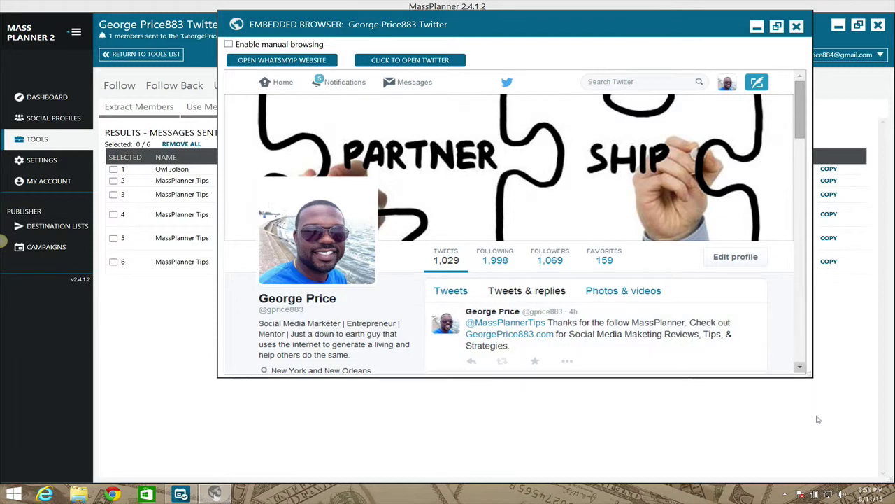
# Enlarge the embedded browser, delete the existing MassPlannerTips thank-you tweet with manual browsing enabled, disable manual browsing, and return to the Sent Mentions list
pyautogui.moveTo(819, 420); pyautogui.dragTo(823, 426)
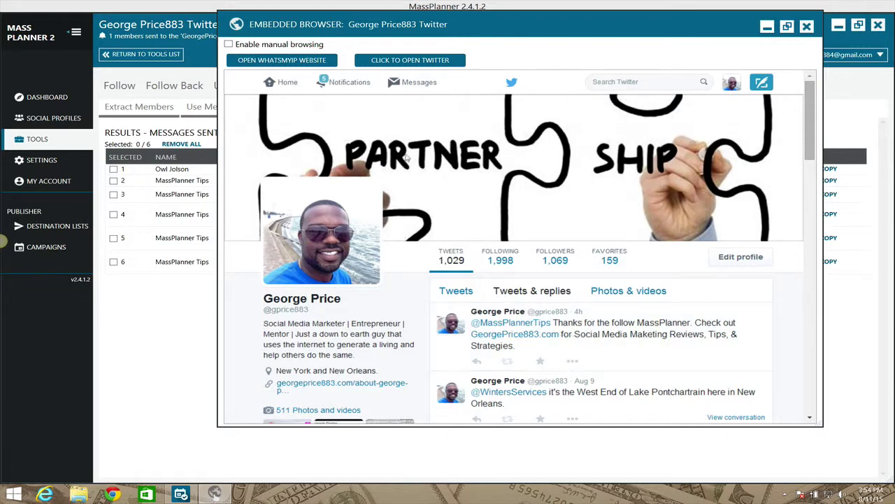
pyautogui.click(229, 44)
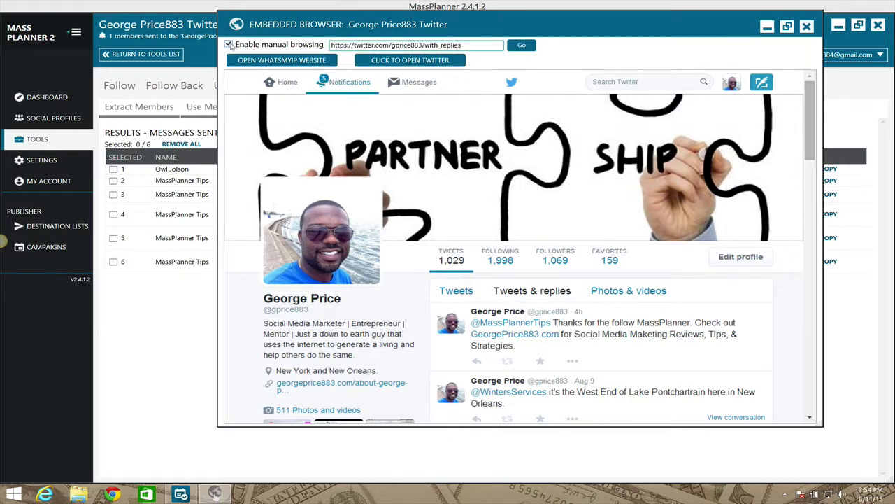
pyautogui.click(521, 46)
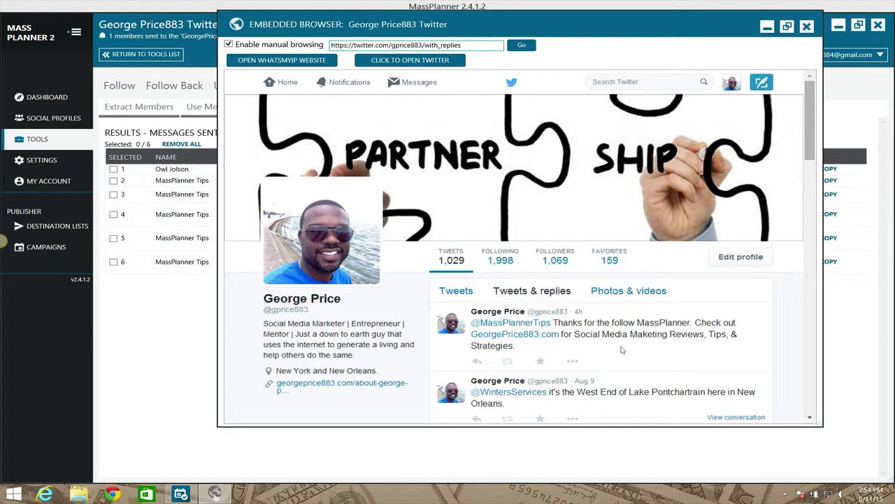
pyautogui.click(573, 363)
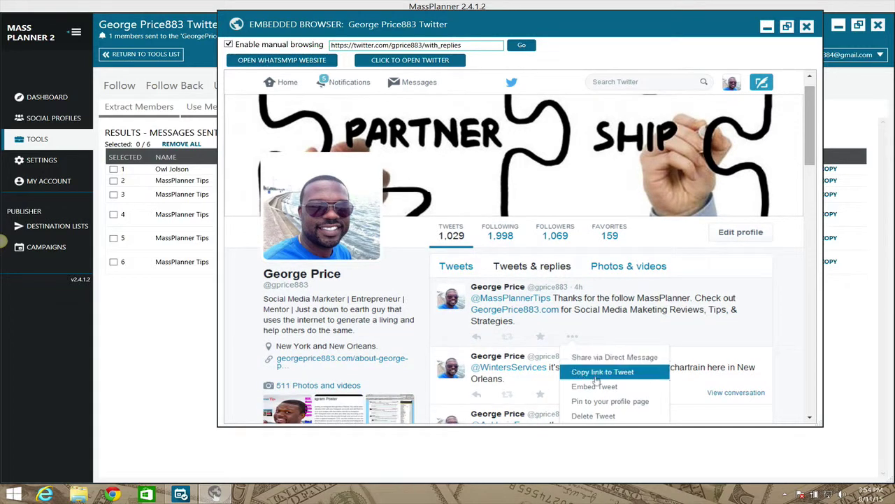
pyautogui.click(593, 415)
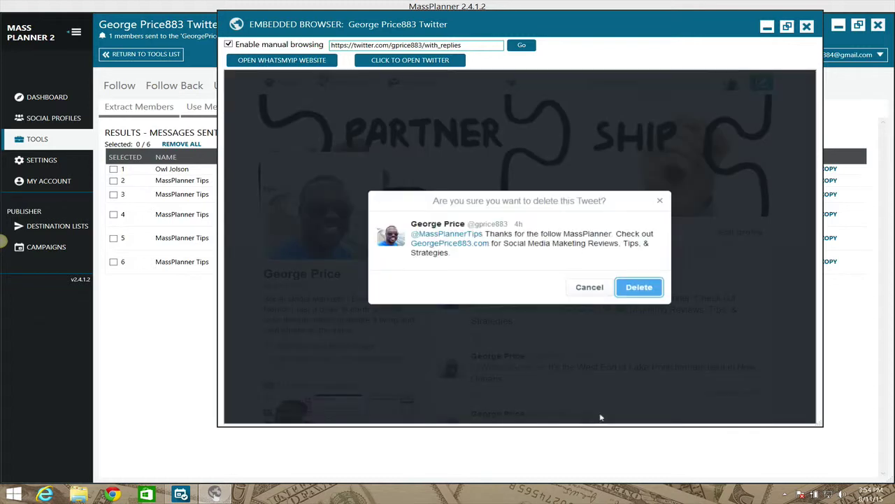
pyautogui.click(639, 288)
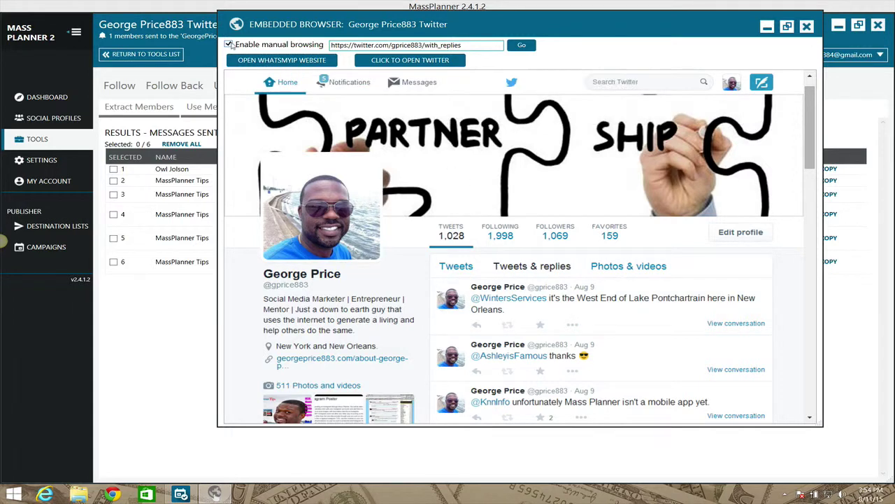
pyautogui.click(229, 44)
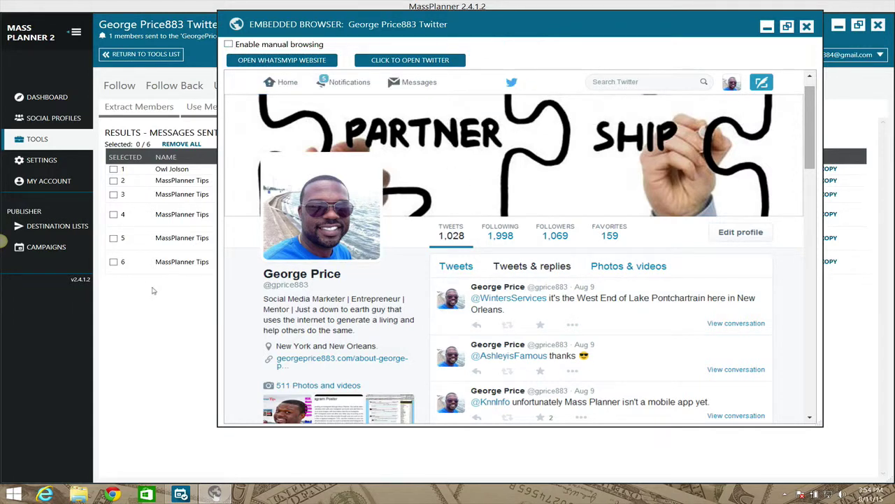
pyautogui.click(154, 290)
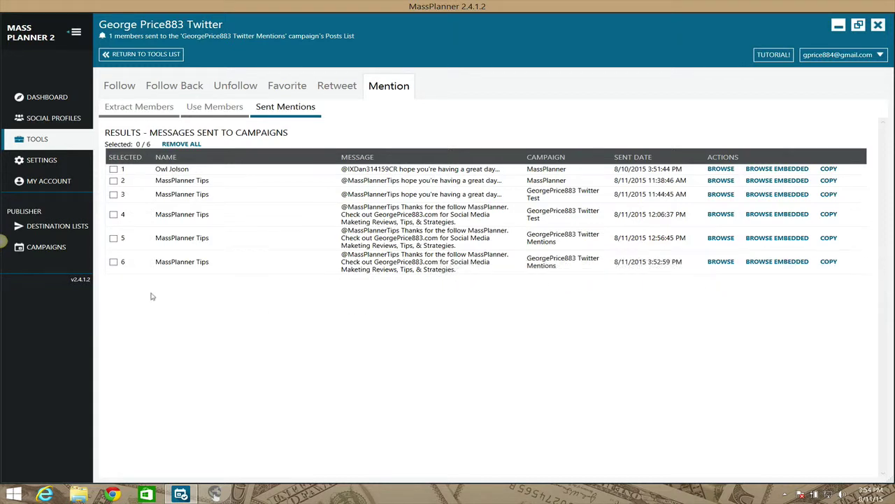
# Review the Twitter Mentions campaign's overview and selected publishing destination, and compare it with the available destination lists
pyautogui.click(53, 250)
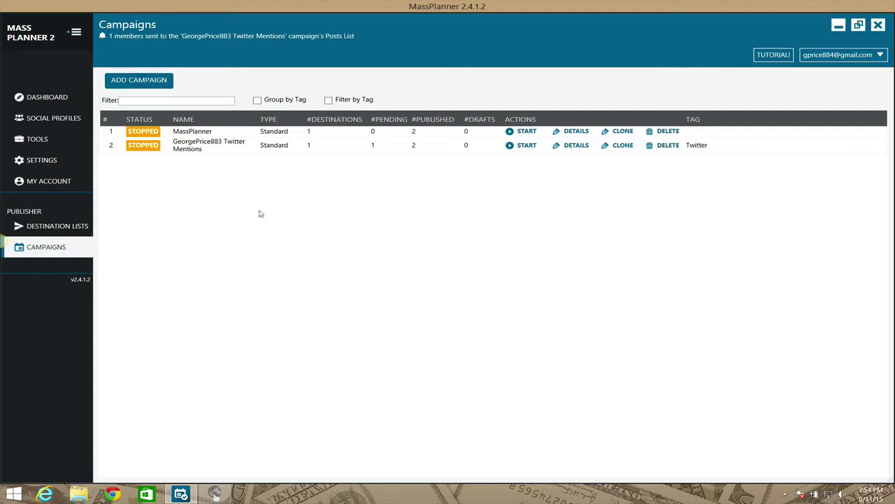
pyautogui.doubleClick(206, 145)
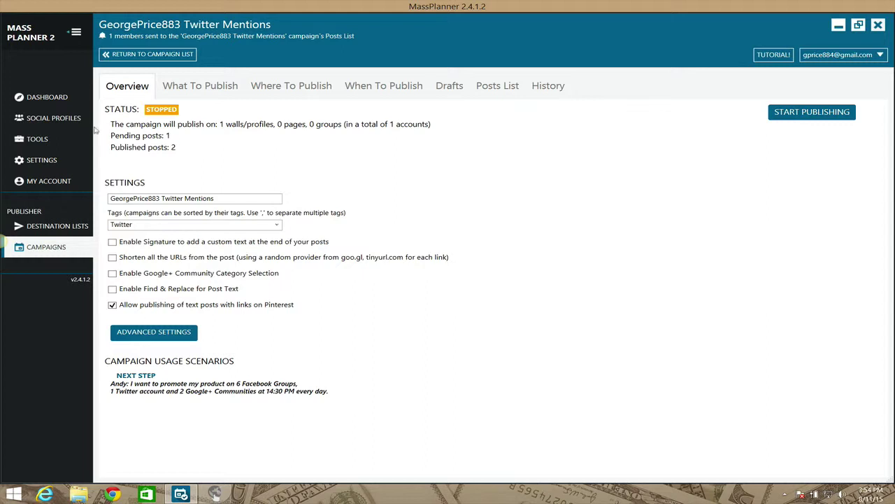
pyautogui.click(138, 55)
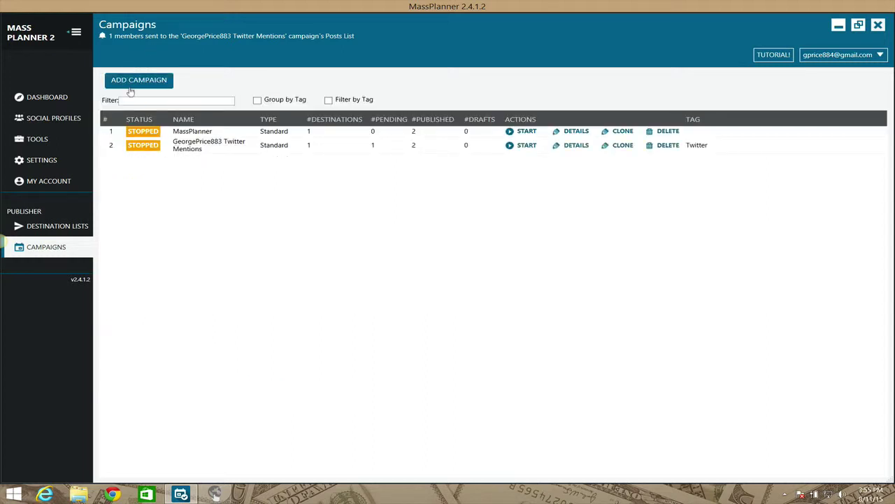
pyautogui.doubleClick(188, 149)
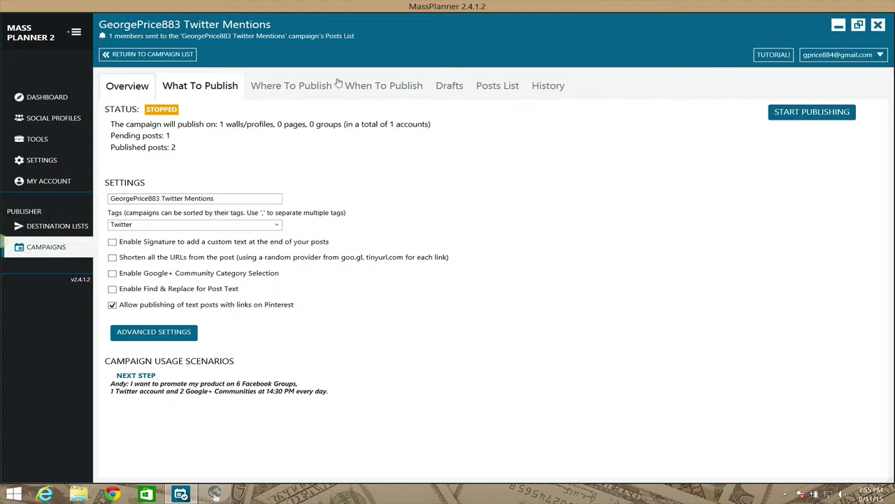
pyautogui.click(290, 87)
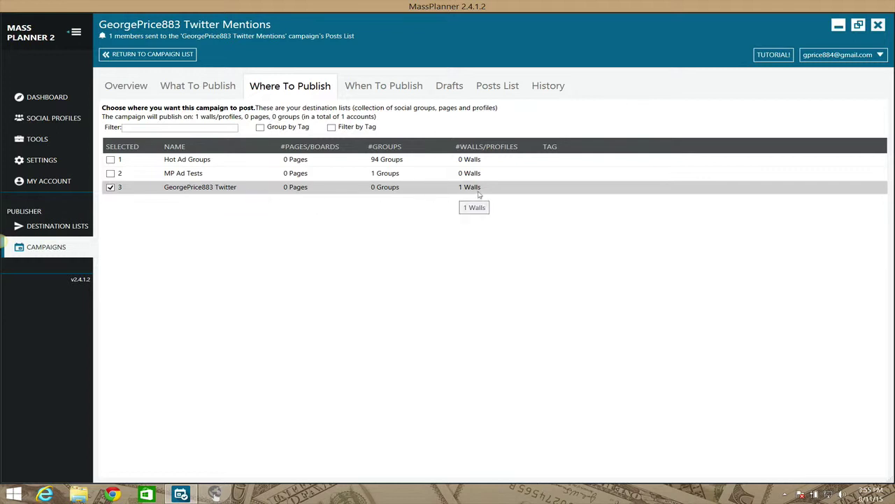
pyautogui.click(74, 228)
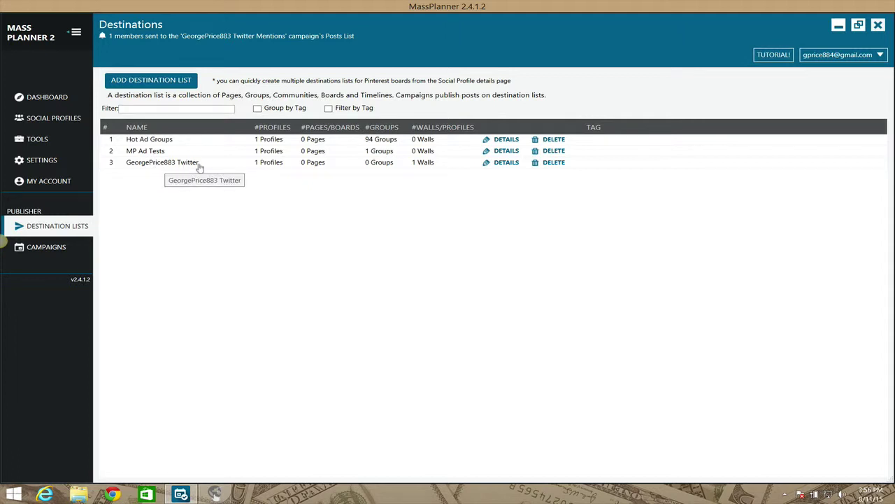
pyautogui.click(44, 250)
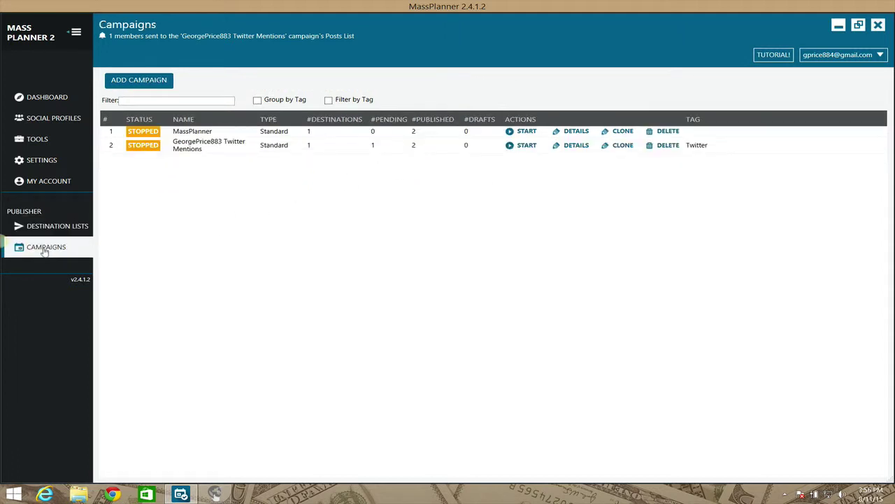
pyautogui.click(191, 146)
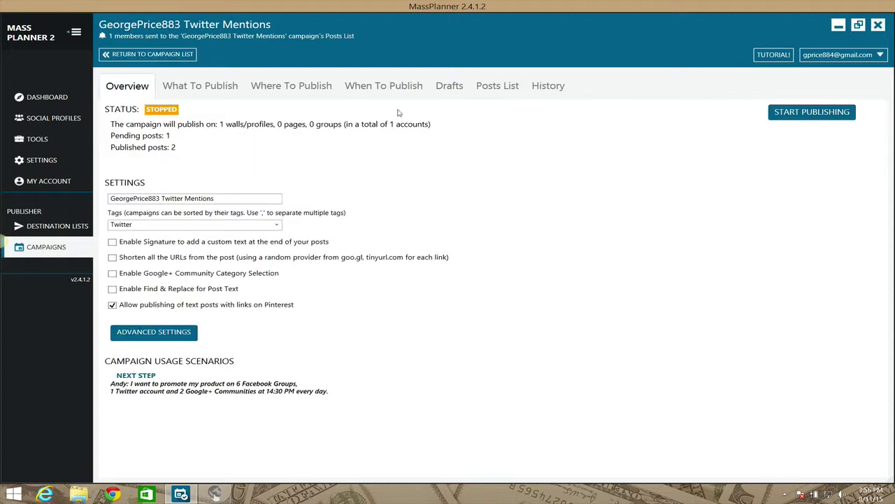
pyautogui.click(305, 87)
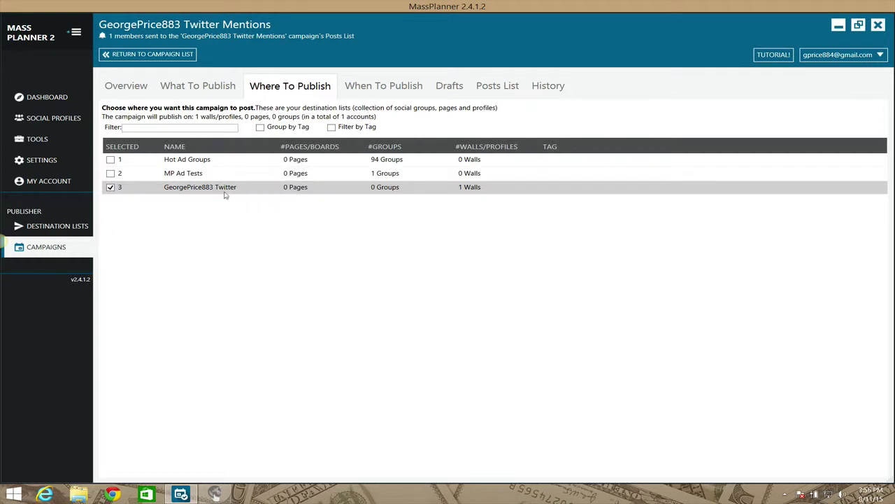
# Try 9 and 7 posts per day in the campaign's publishing schedule, and return it to 5
pyautogui.click(374, 87)
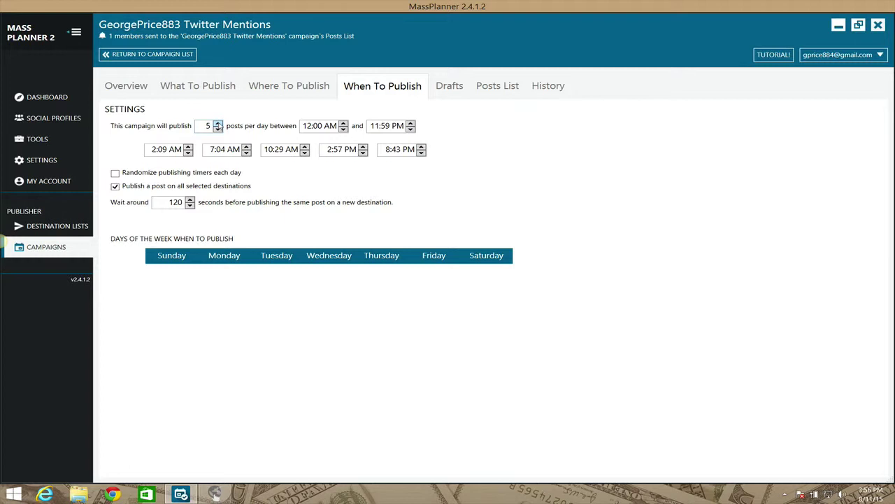
pyautogui.click(218, 123)
pyautogui.click(218, 122)
pyautogui.click(218, 122)
pyautogui.click(217, 123)
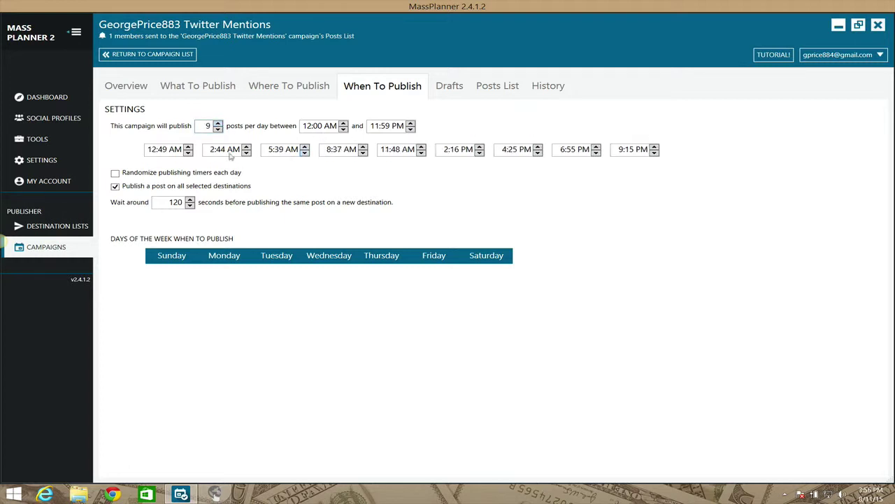
pyautogui.click(217, 129)
pyautogui.click(218, 129)
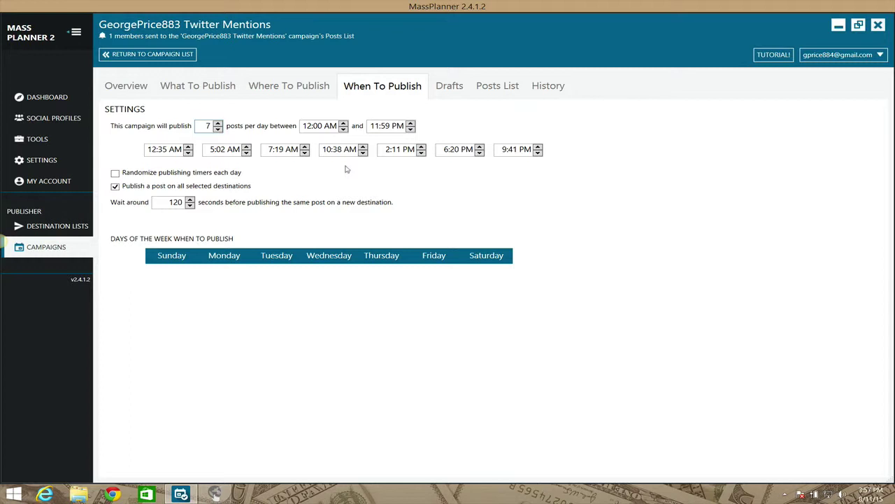
pyautogui.click(218, 129)
pyautogui.click(218, 129)
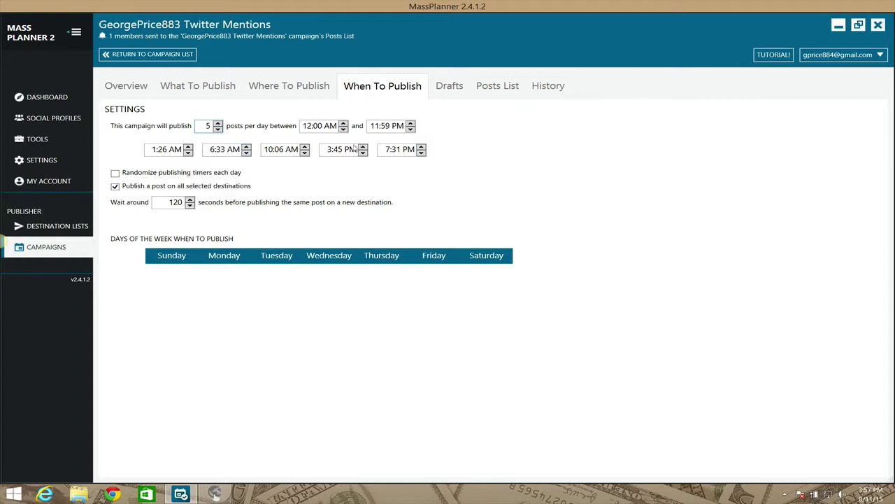
# Try publishing on a random destination instead of all selected destinations, and re-enable publishing on all of them
pyautogui.click(115, 186)
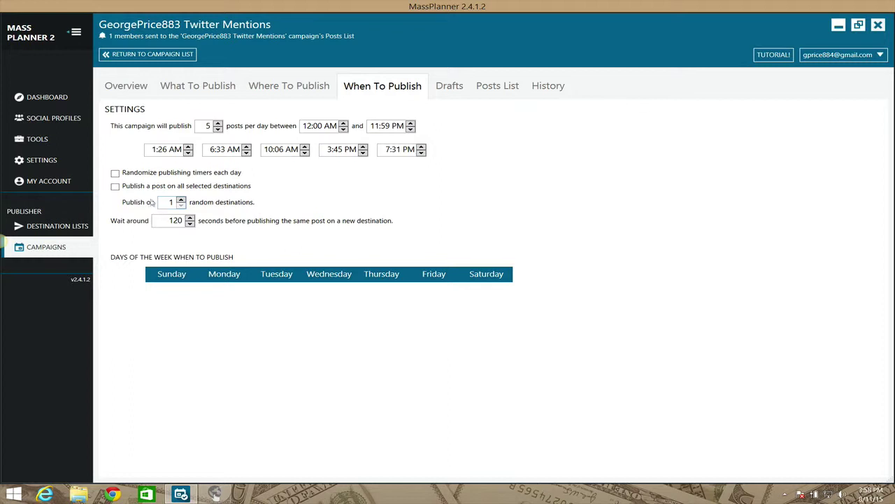
pyautogui.click(115, 187)
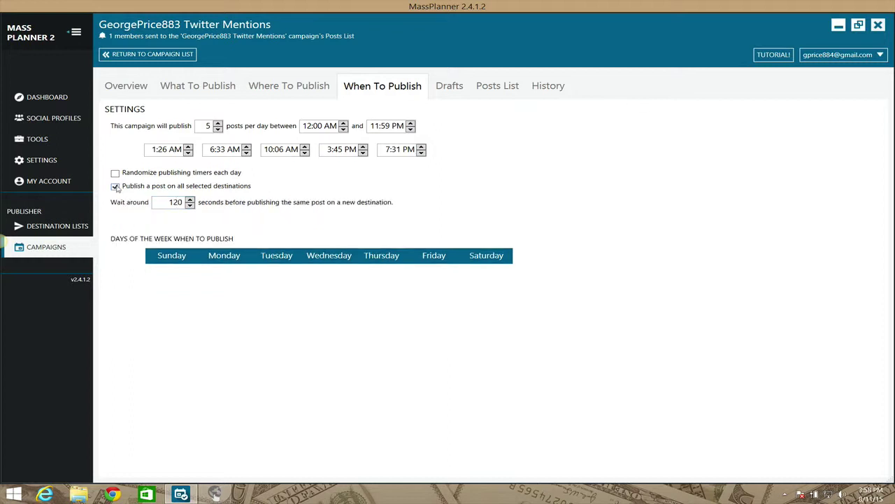
pyautogui.click(116, 186)
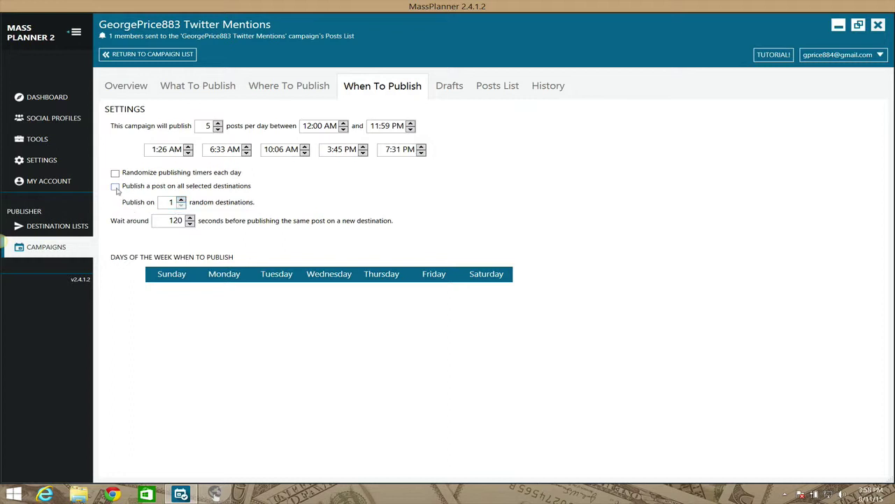
pyautogui.click(115, 186)
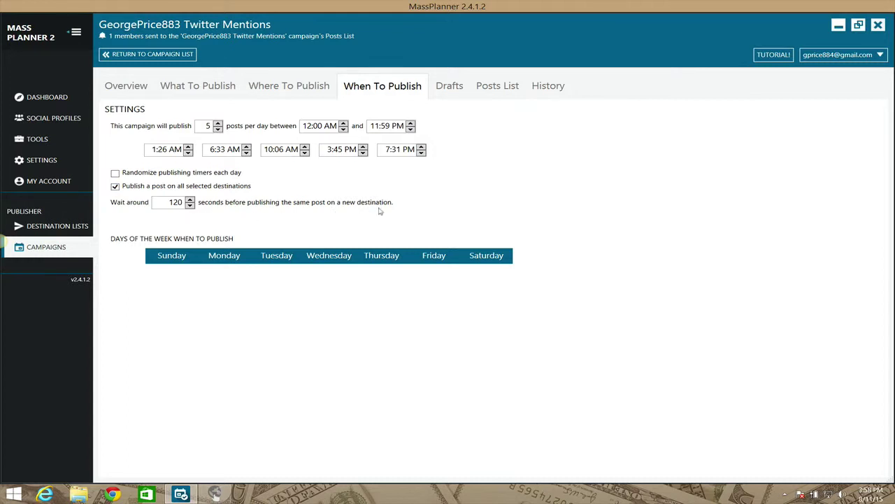
# Try excluding Sunday and Monday from the campaign's publishing days, and include both days again
pyautogui.click(169, 256)
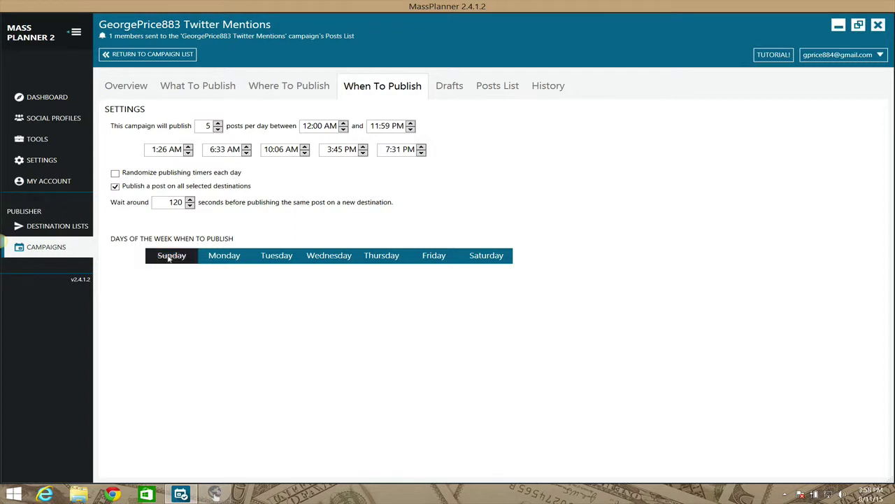
pyautogui.click(224, 258)
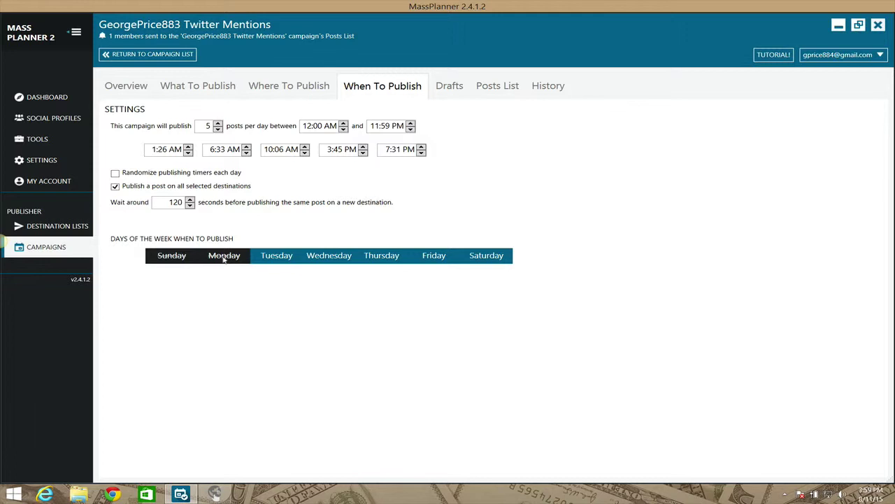
pyautogui.click(224, 258)
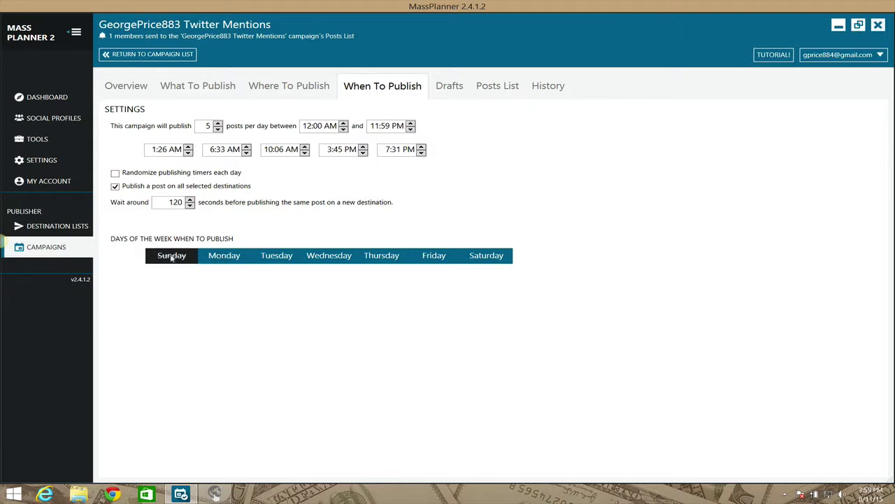
pyautogui.click(171, 258)
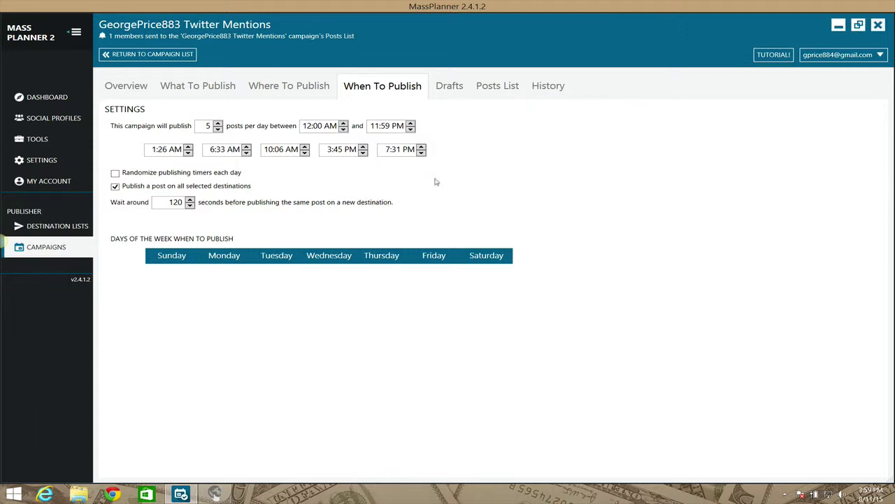
# Check the queued mention's text and Twitter character count in the post editor, and close the editor with OK
pyautogui.click(500, 88)
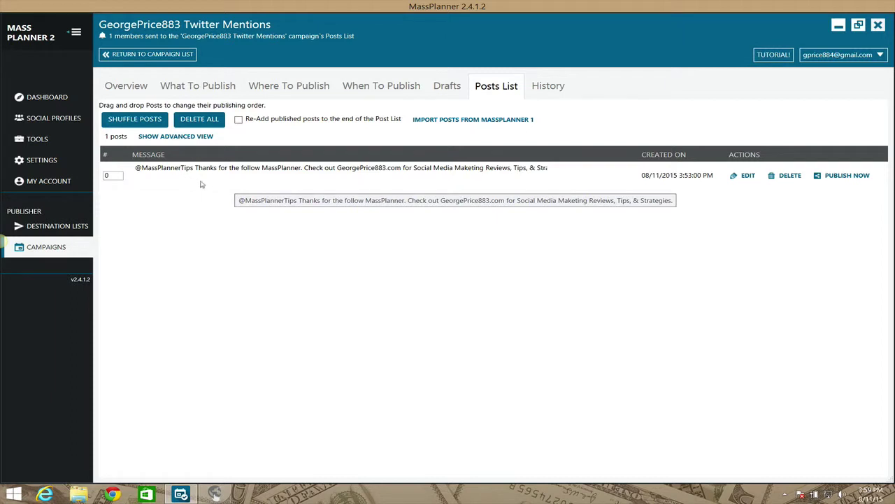
pyautogui.click(745, 177)
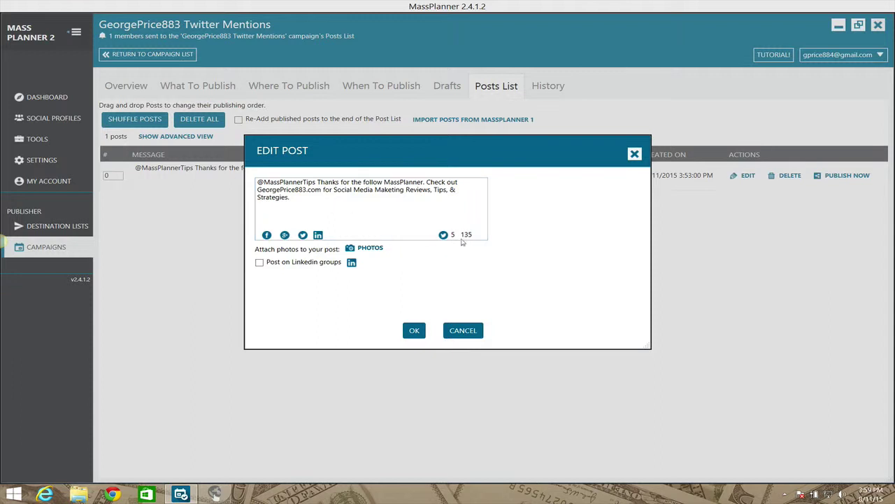
pyautogui.click(414, 330)
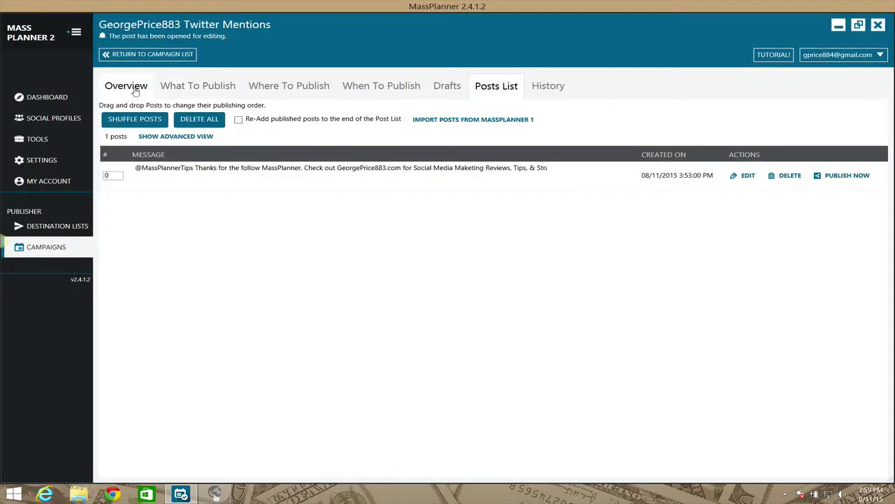
# Start publishing the Twitter Mentions campaign from its overview, and check its queue of pending posts
pyautogui.click(137, 91)
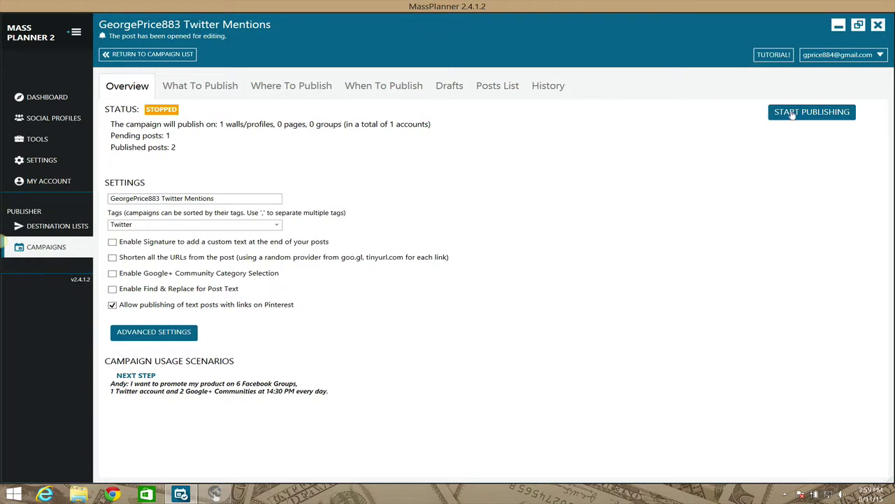
pyautogui.click(794, 114)
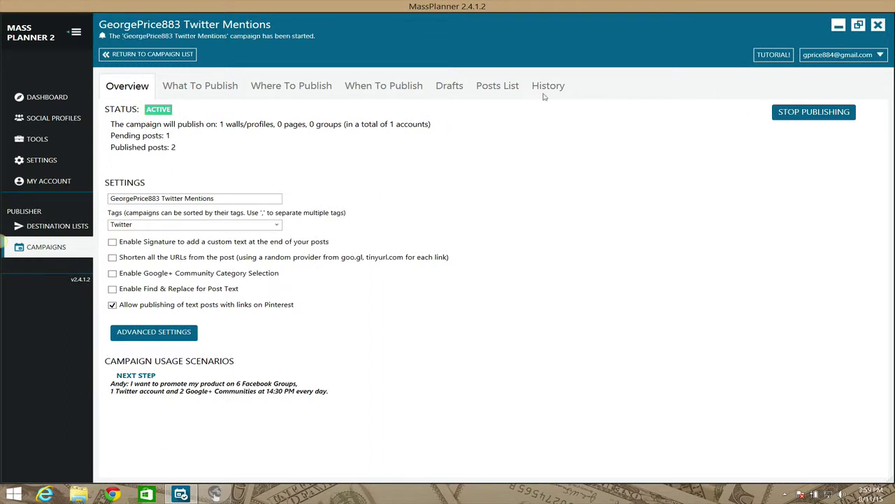
pyautogui.click(505, 91)
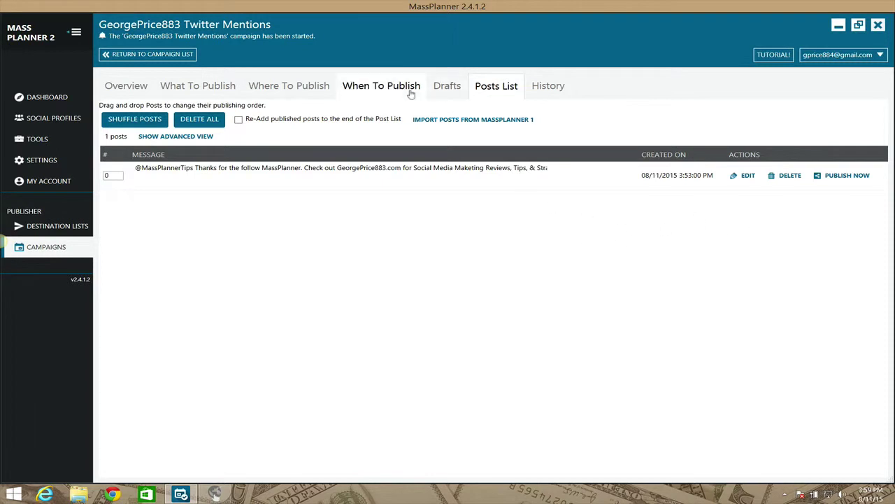
# Review the campaign's daily publishing times, and publish the queued thank-you mention immediately instead of waiting for the schedule
pyautogui.click(382, 89)
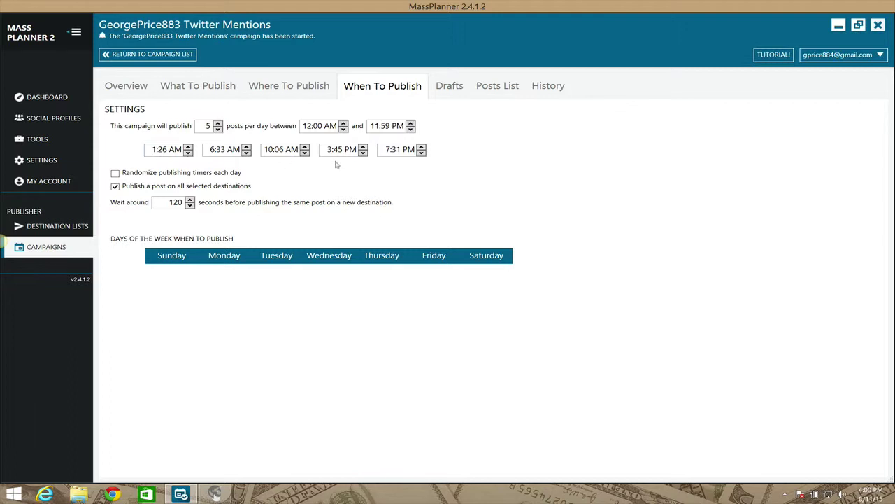
pyautogui.click(504, 90)
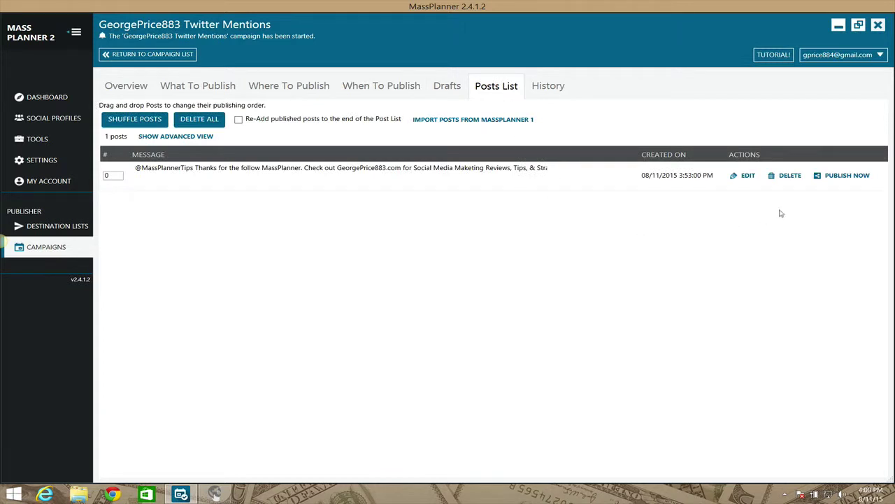
pyautogui.click(835, 176)
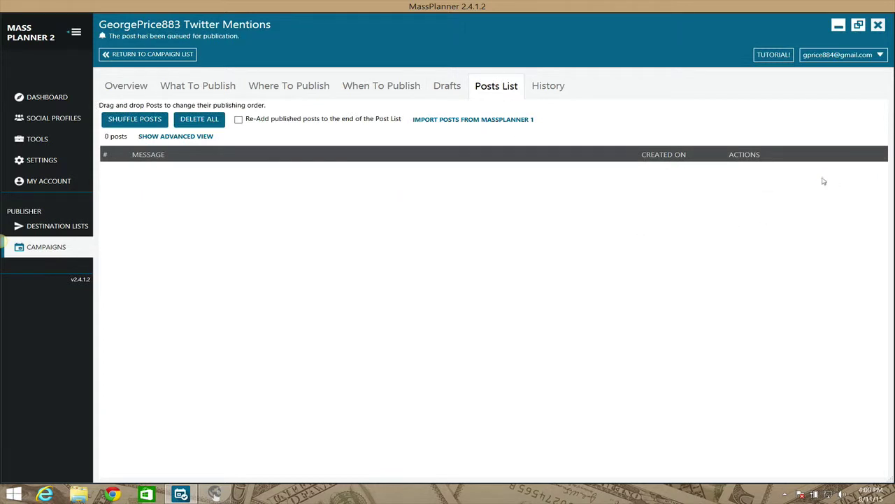
pyautogui.click(550, 86)
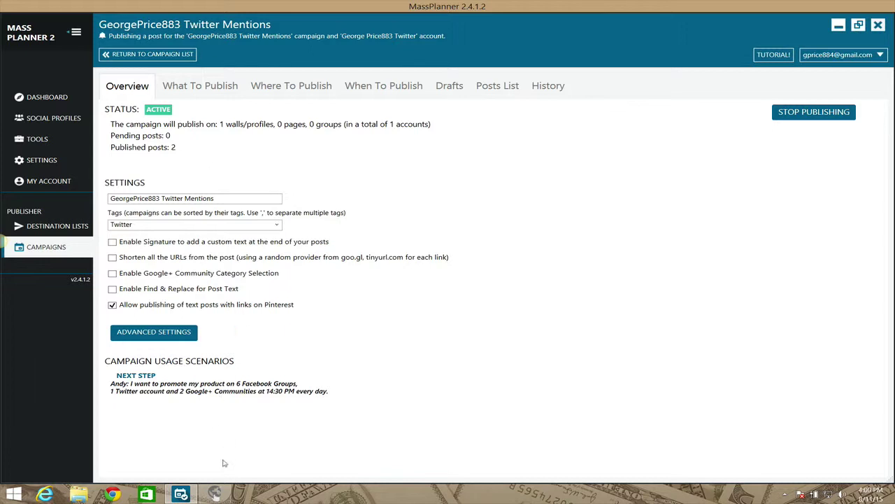
# Look for the thank-you mention under Tweets & replies on the account's Twitter profile in the embedded browser, and minimize that browser
pyautogui.click(217, 494)
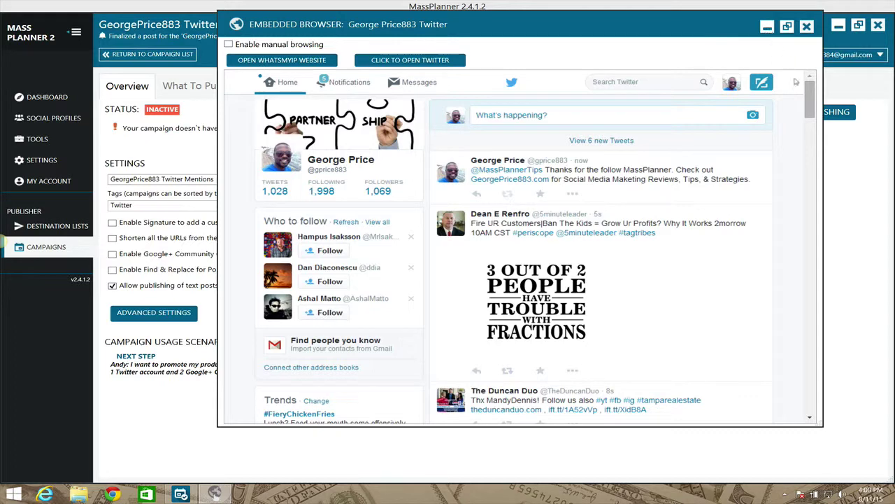
pyautogui.click(276, 186)
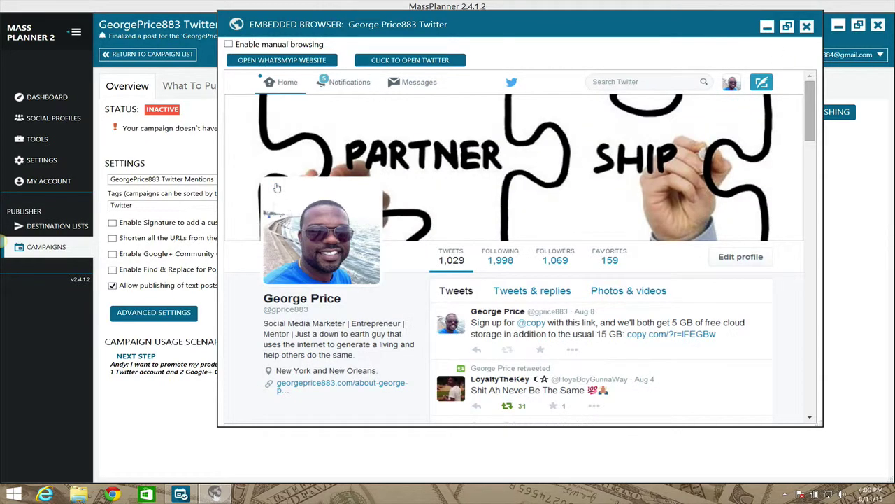
pyautogui.click(537, 293)
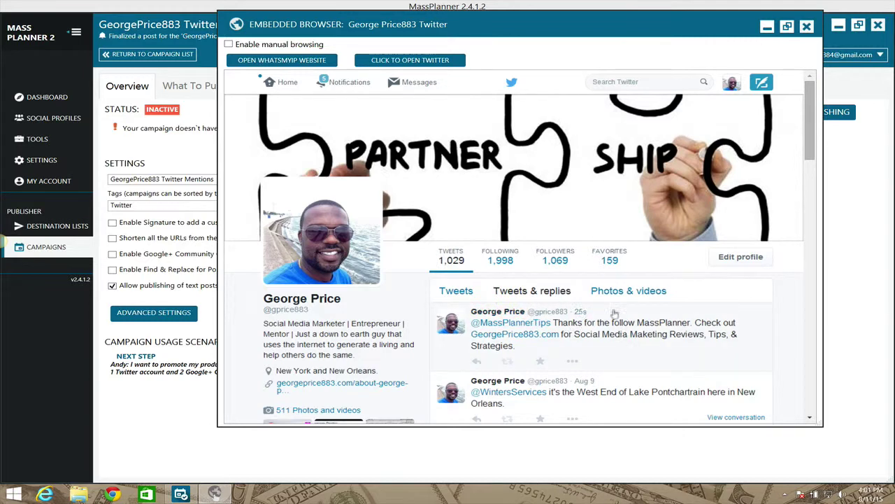
pyautogui.click(767, 28)
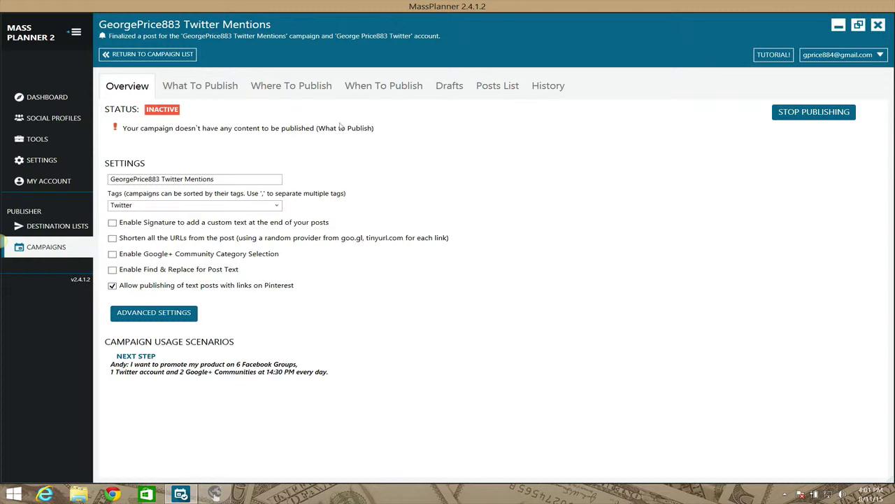